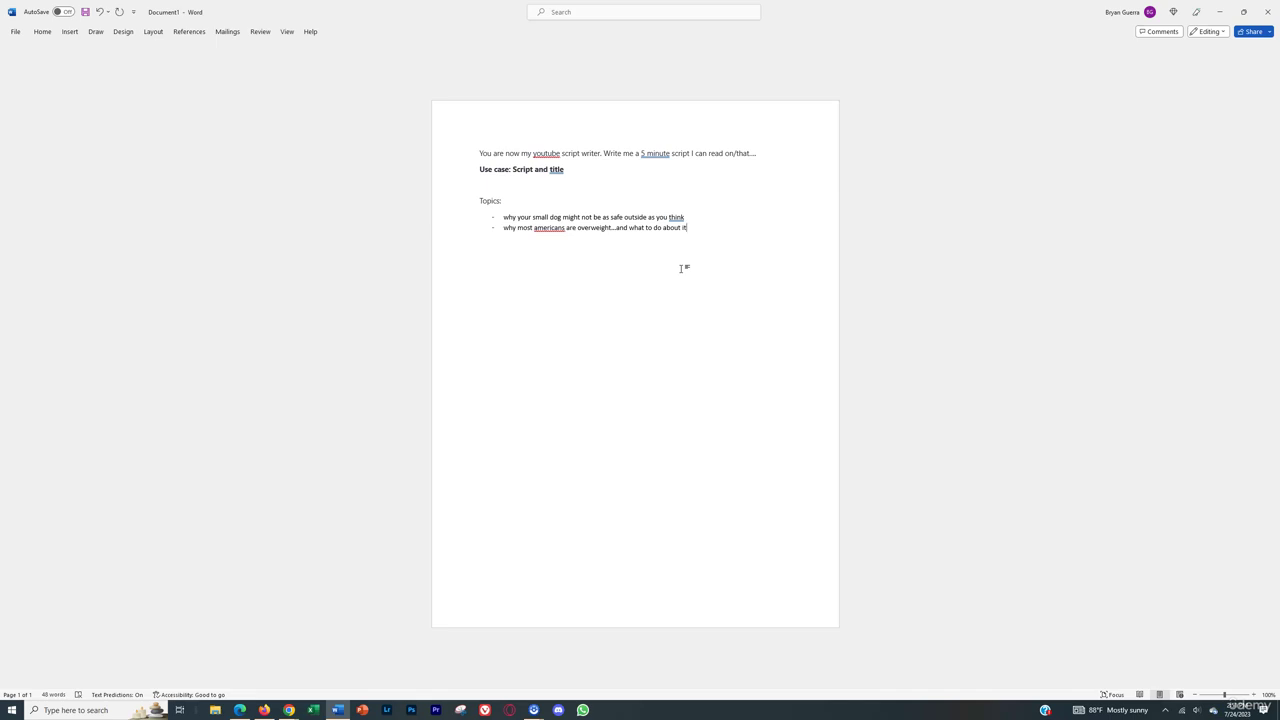
{"action": "left_click", "coordinate": [649, 270]}
{"action": "right_click", "coordinate": [548, 229]}
{"action": "left_click", "coordinate": [692, 230]}
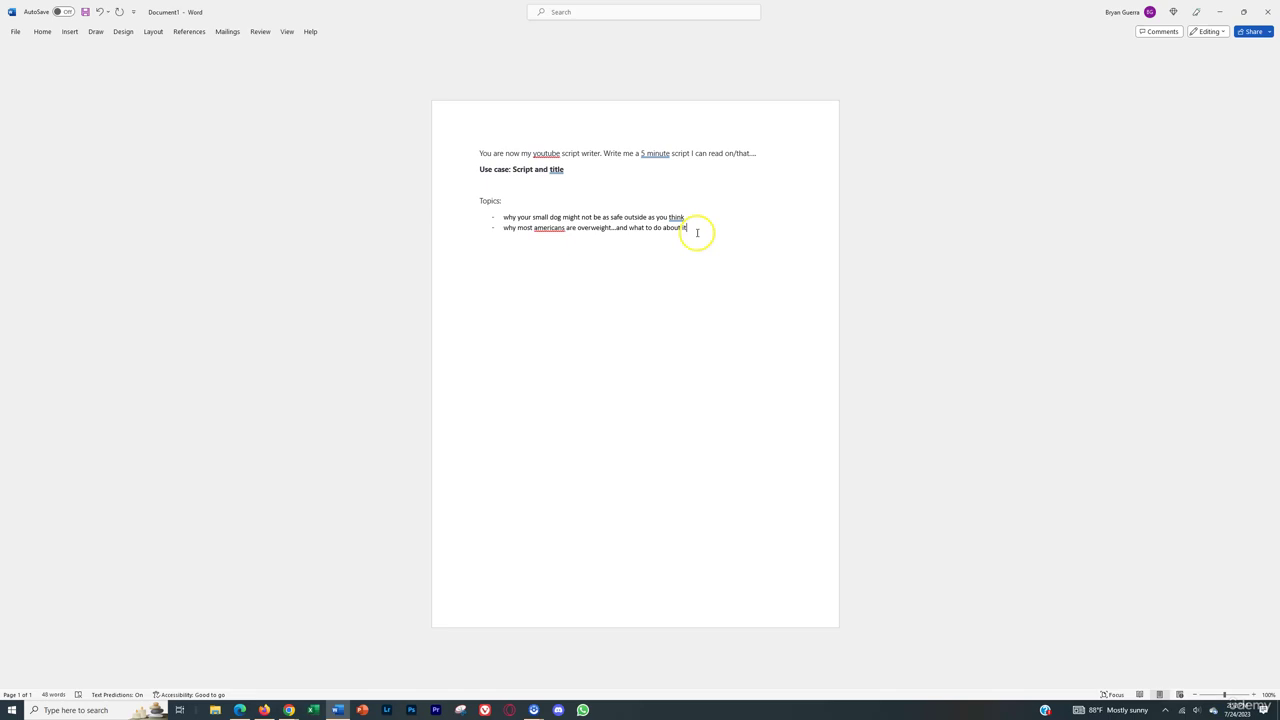
- Switch to ChatGPT and begin a message with "I'm planning to create a youtube video and I know that the keyword "overweight americans" is a"
{"action": "left_click", "coordinate": [289, 710]}
{"action": "left_click", "coordinate": [302, 684]}
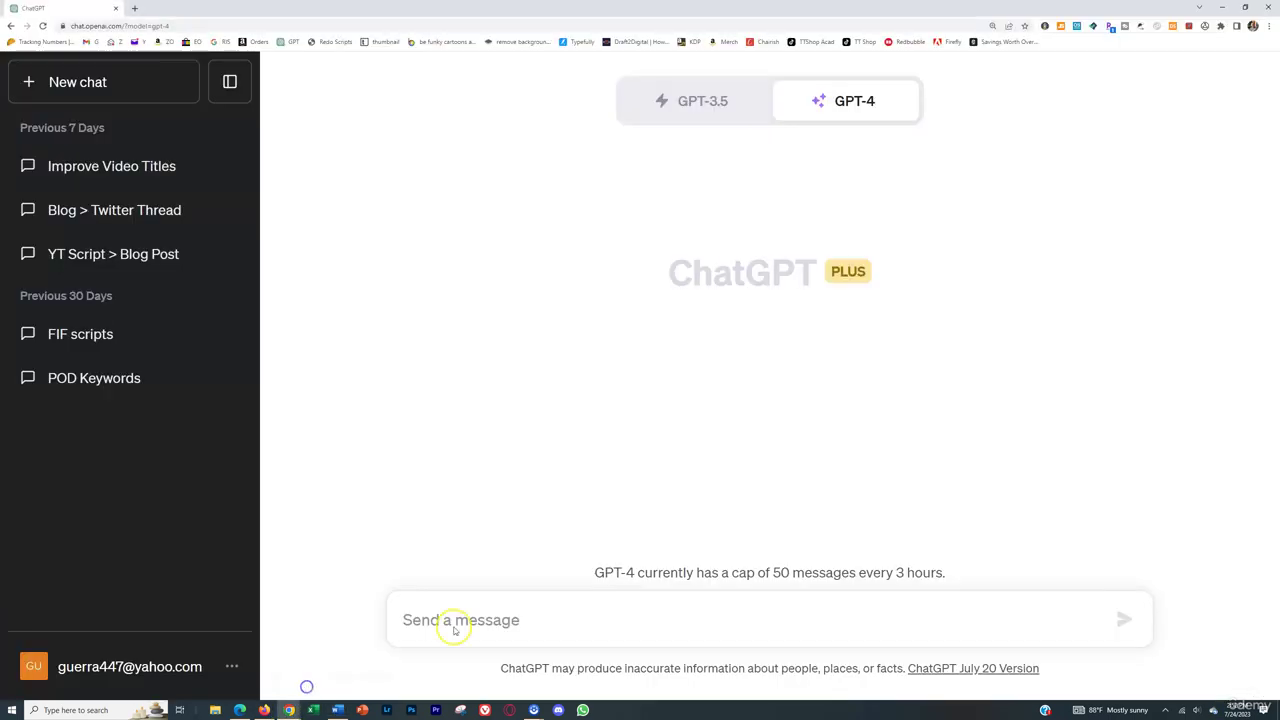
{"action": "left_click", "coordinate": [592, 640]}
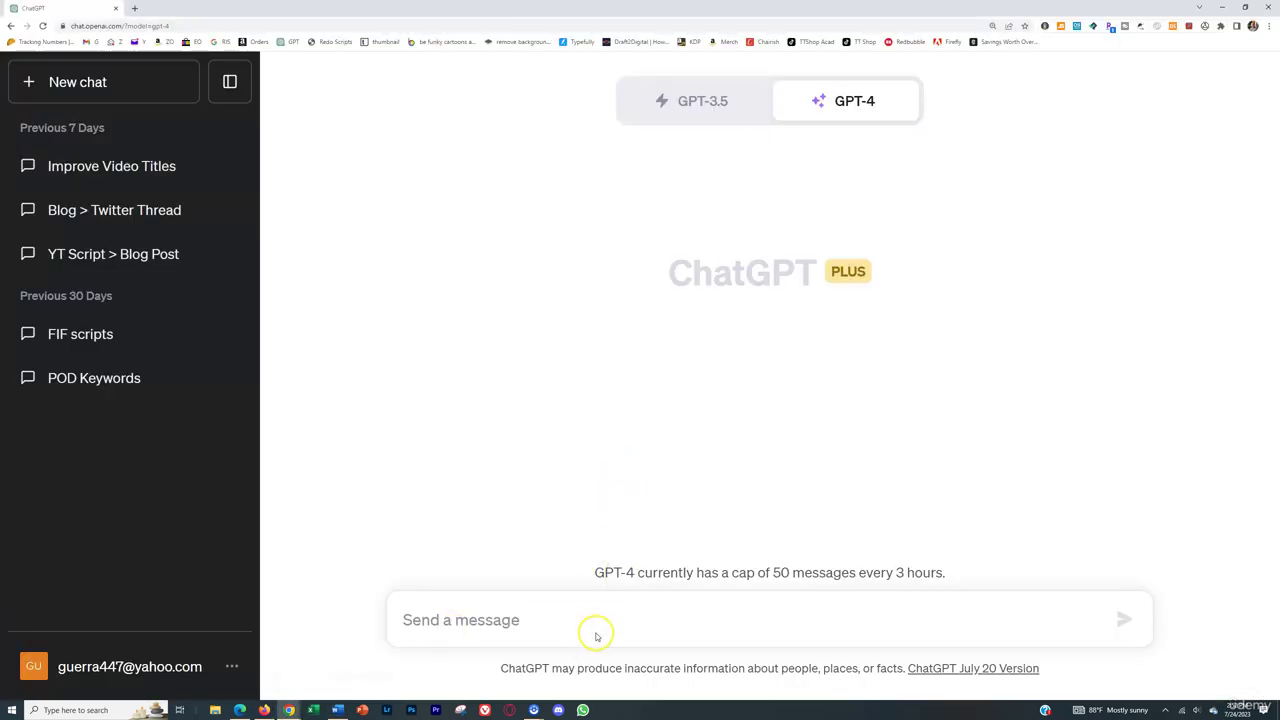
{"action": "left_click", "coordinate": [648, 458]}
{"action": "type", "text": "I'm planning to "}
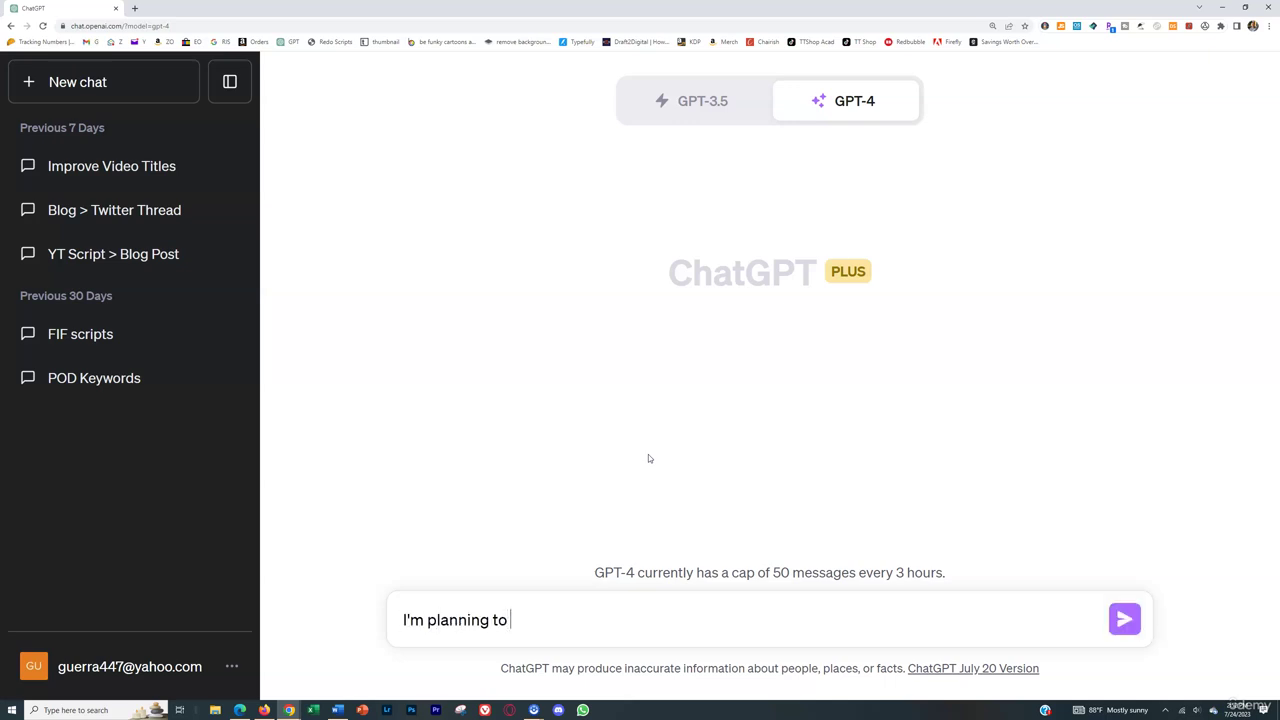
{"action": "type", "text": "create a yotuube "}
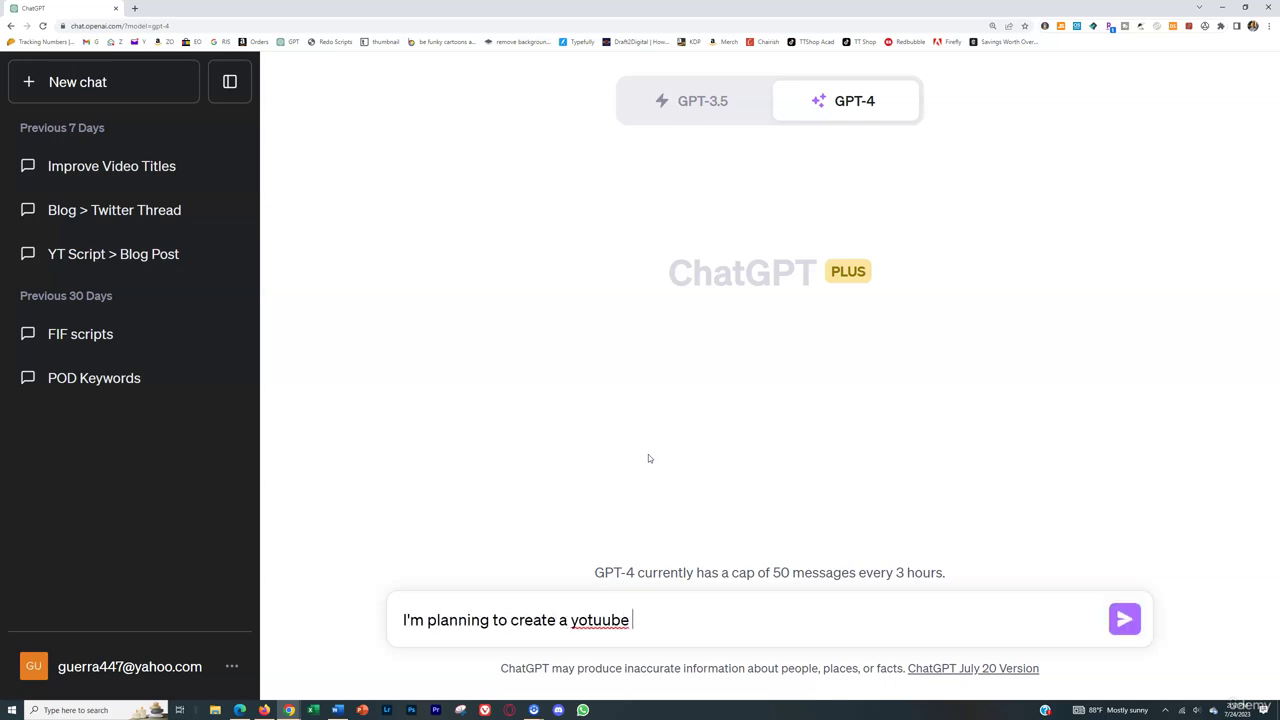
{"action": "key", "text": "BackSpace"}
{"action": "key", "text": "BackSpace"}
{"action": "key", "text": "BackSpace"}
{"action": "key", "text": "BackSpace"}
{"action": "key", "text": "BackSpace"}
{"action": "key", "text": "BackSpace"}
{"action": "type", "text": "utube video and I know that the k"}
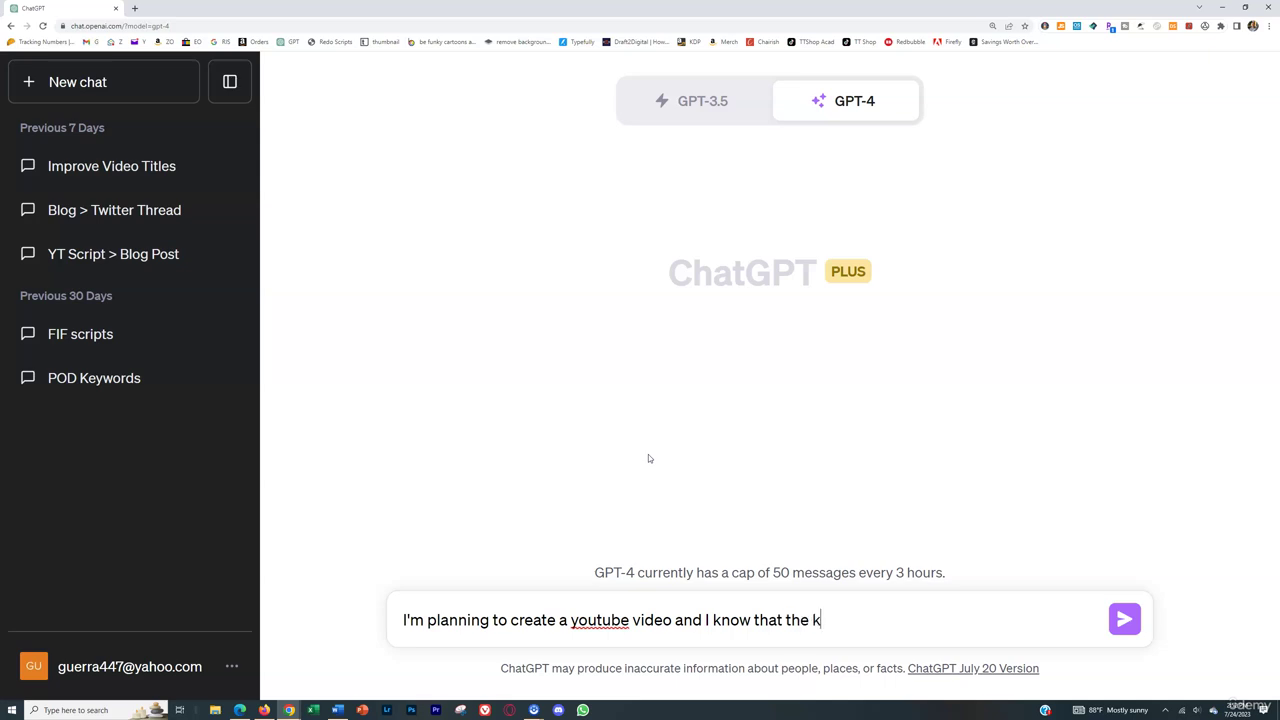
{"action": "type", "text": "eyword \"overweight ameri"}
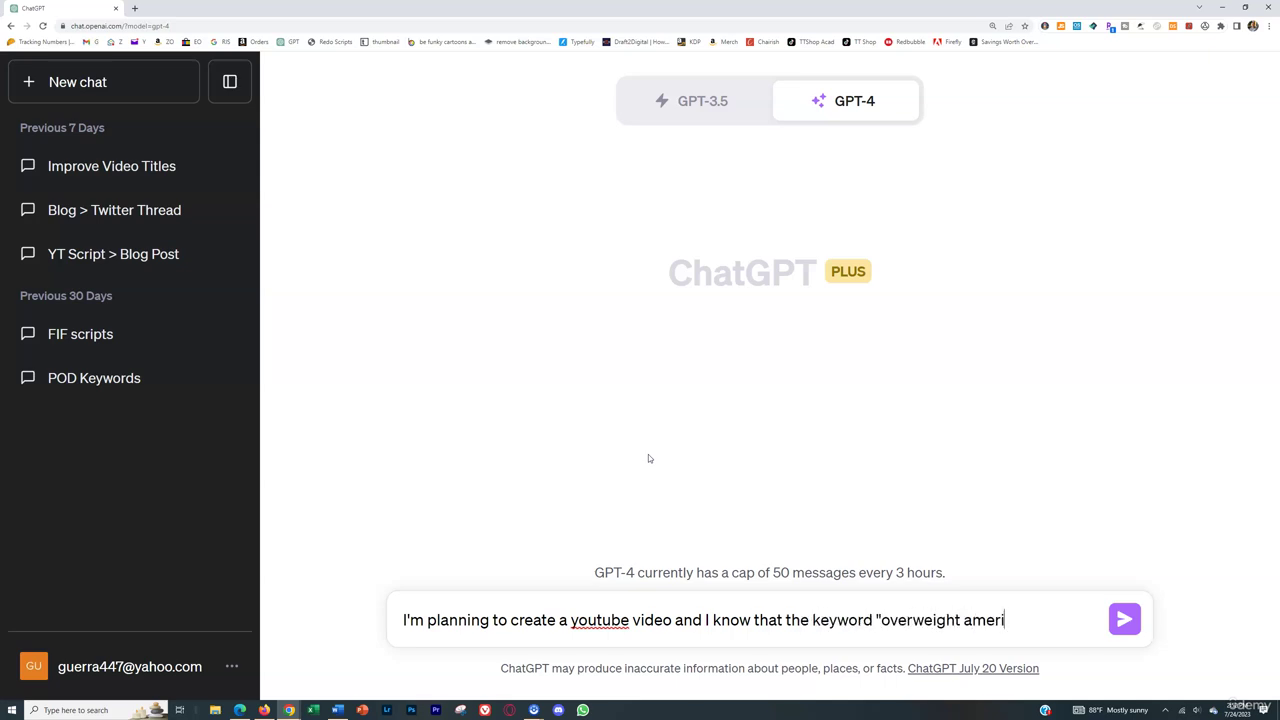
{"action": "type", "text": "cans\" is a g"}
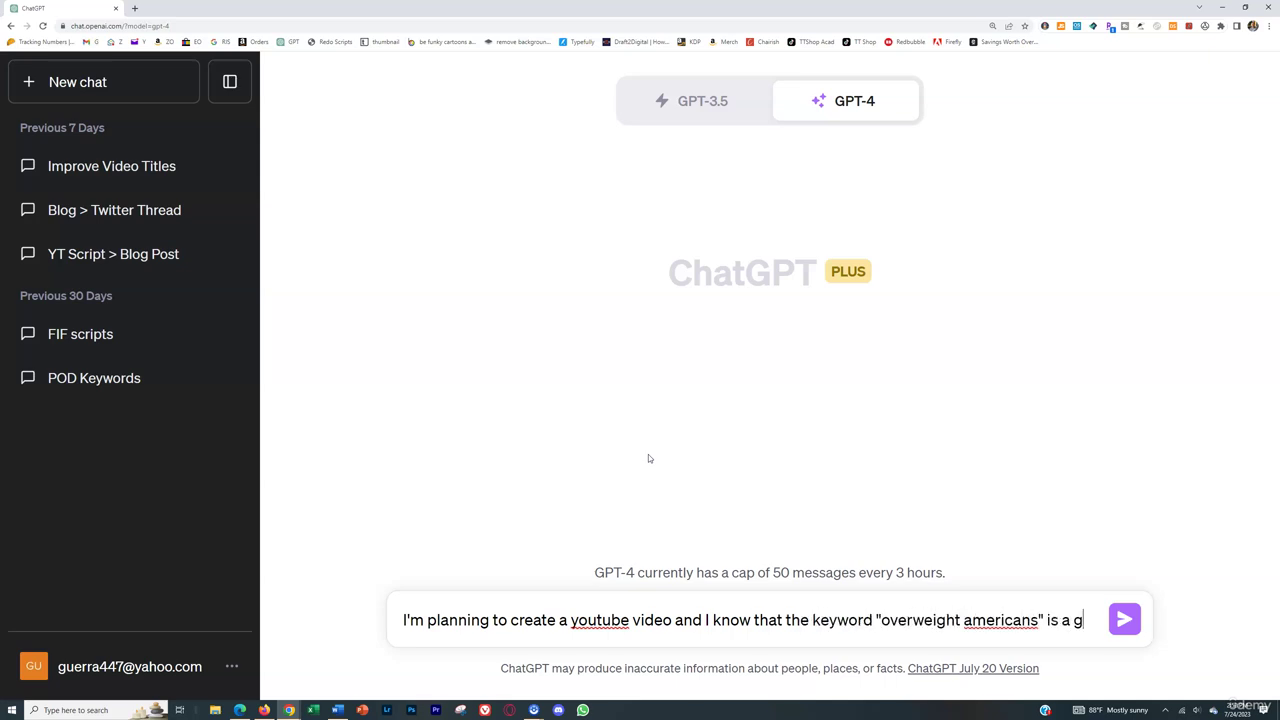
- Continue the message with "good one to create a video around because it has a lot of interest and views, but no one is really making videos"
{"action": "type", "text": "ood one to target f"}
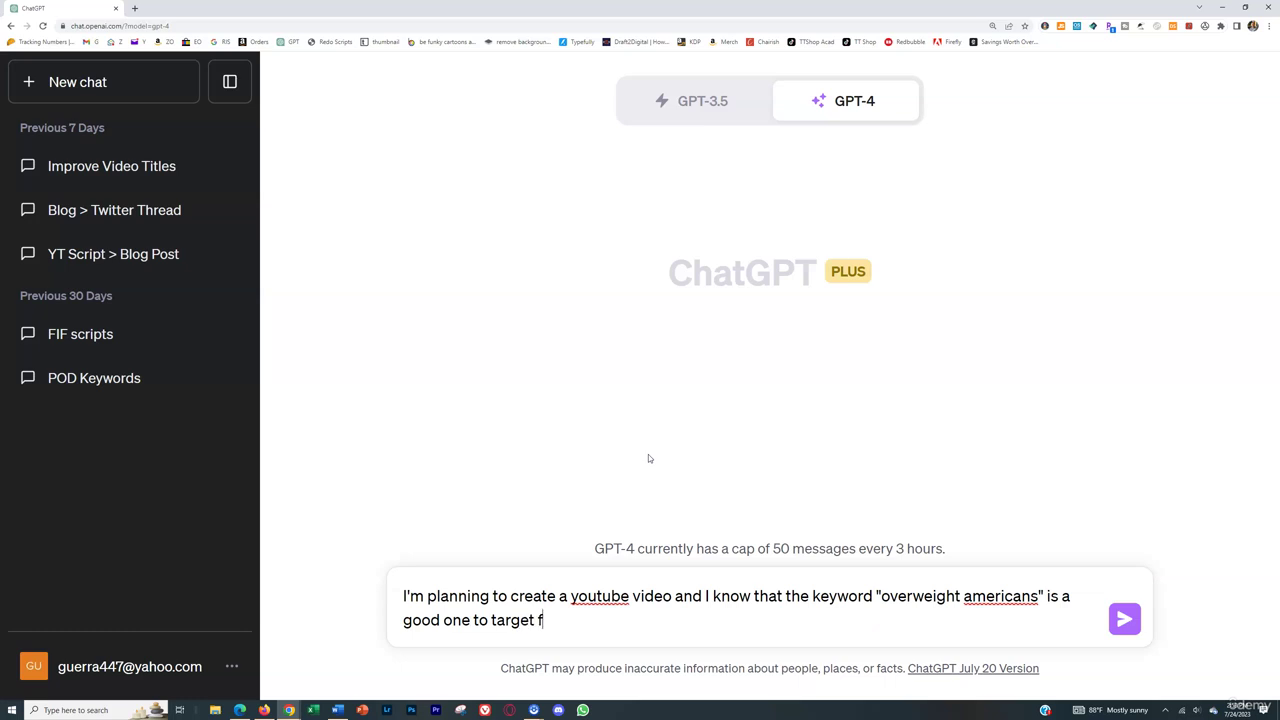
{"action": "key", "text": "BackSpace"}
{"action": "key", "text": "BackSpace"}
{"action": "key", "text": "BackSpace"}
{"action": "key", "text": "BackSpace"}
{"action": "key", "text": "BackSpace"}
{"action": "key", "text": "BackSpace"}
{"action": "key", "text": "BackSpace"}
{"action": "key", "text": "BackSpace"}
{"action": "type", "text": "create a video aroudn"}
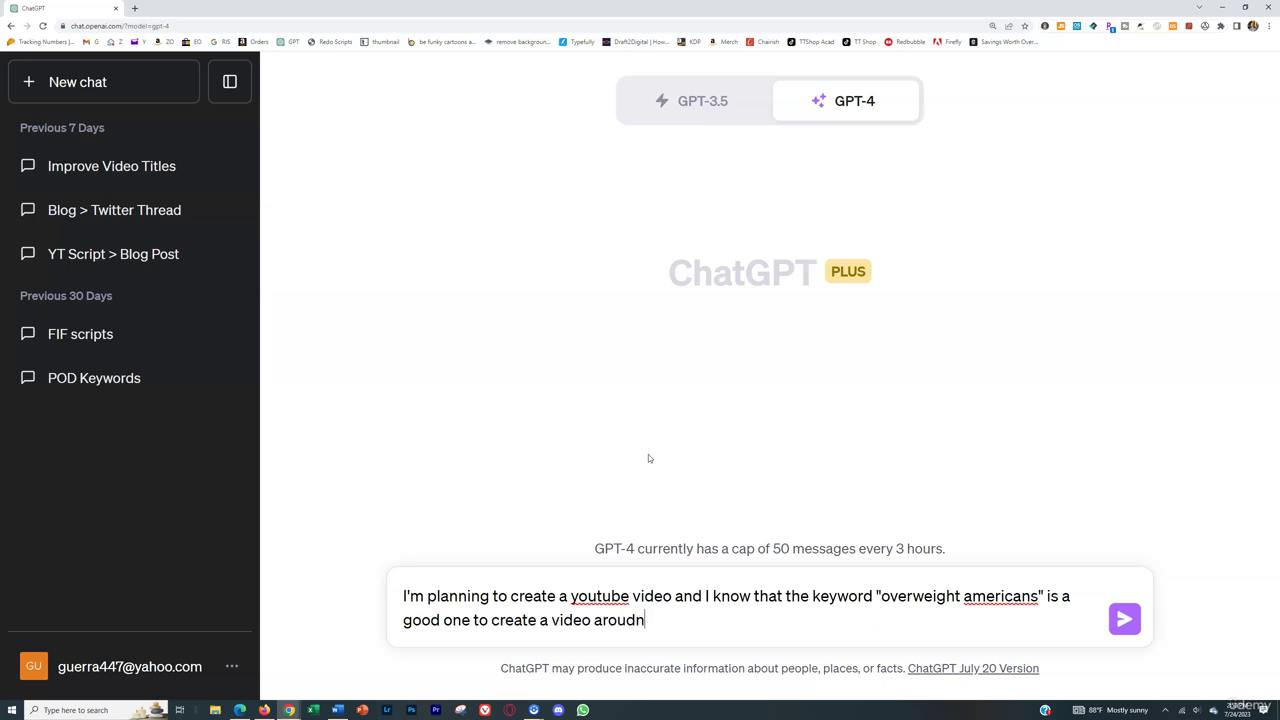
{"action": "key", "text": "BackSpace"}
{"action": "key", "text": "BackSpace"}
{"action": "type", "text": "nd because it has a lot of ti"}
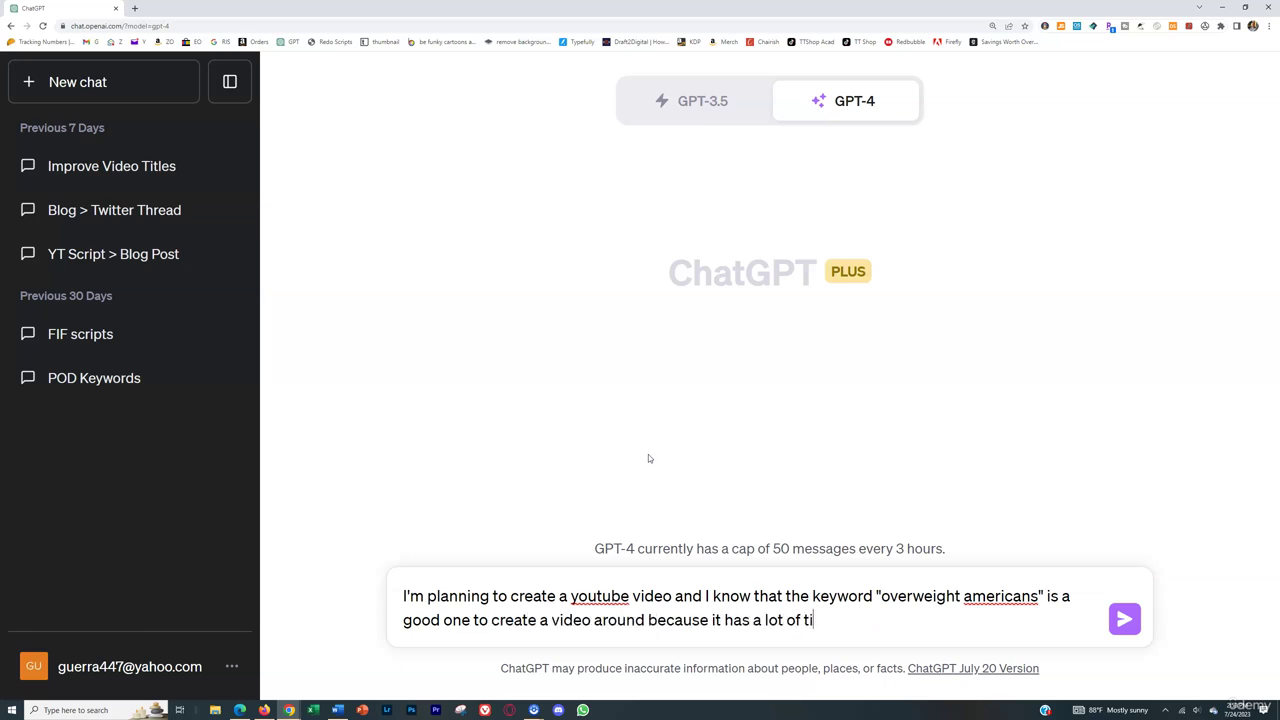
{"action": "key", "text": "BackSpace"}
{"action": "key", "text": "BackSpace"}
{"action": "type", "text": "interest and view"}
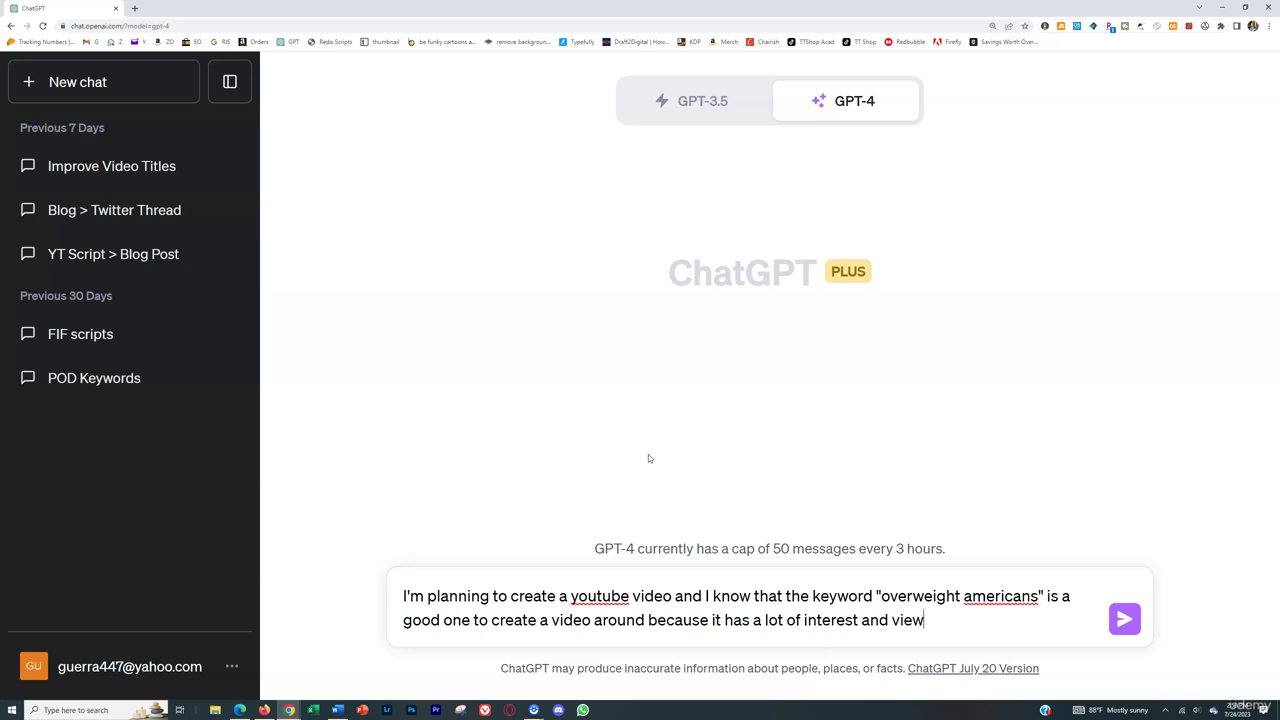
{"action": "type", "text": "s, but no one is "}
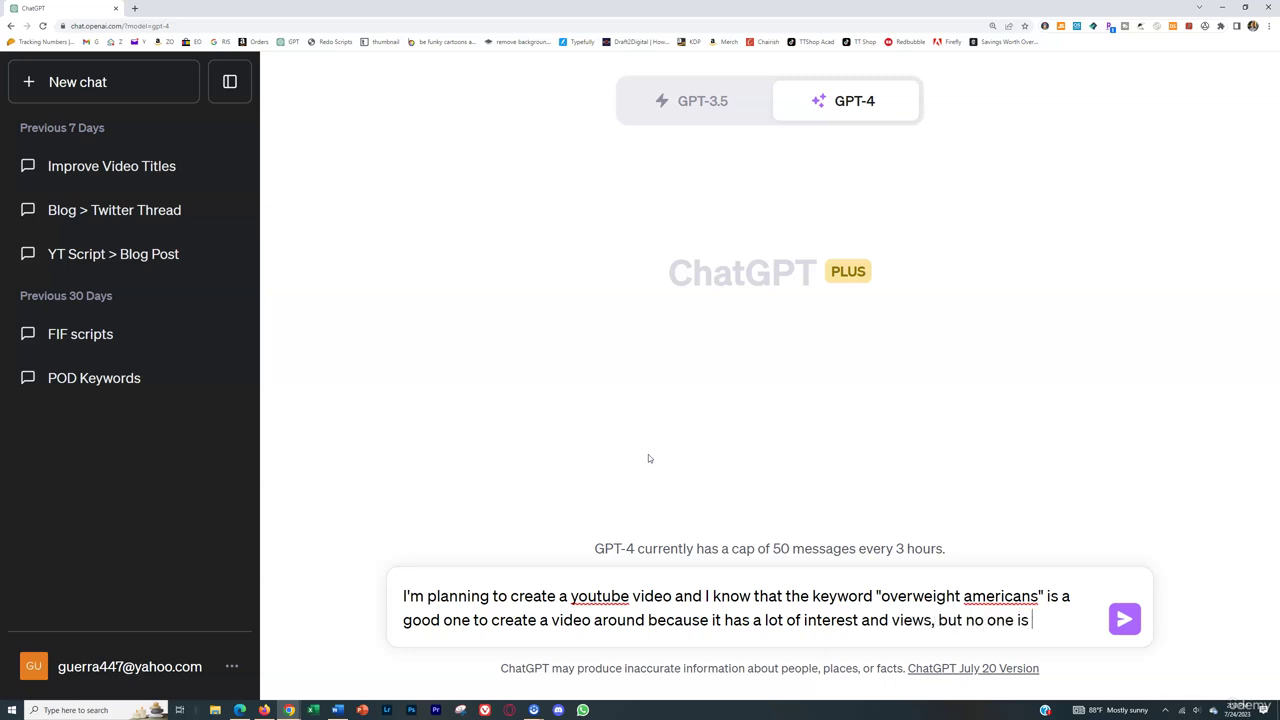
{"action": "type", "text": "really making videos"}
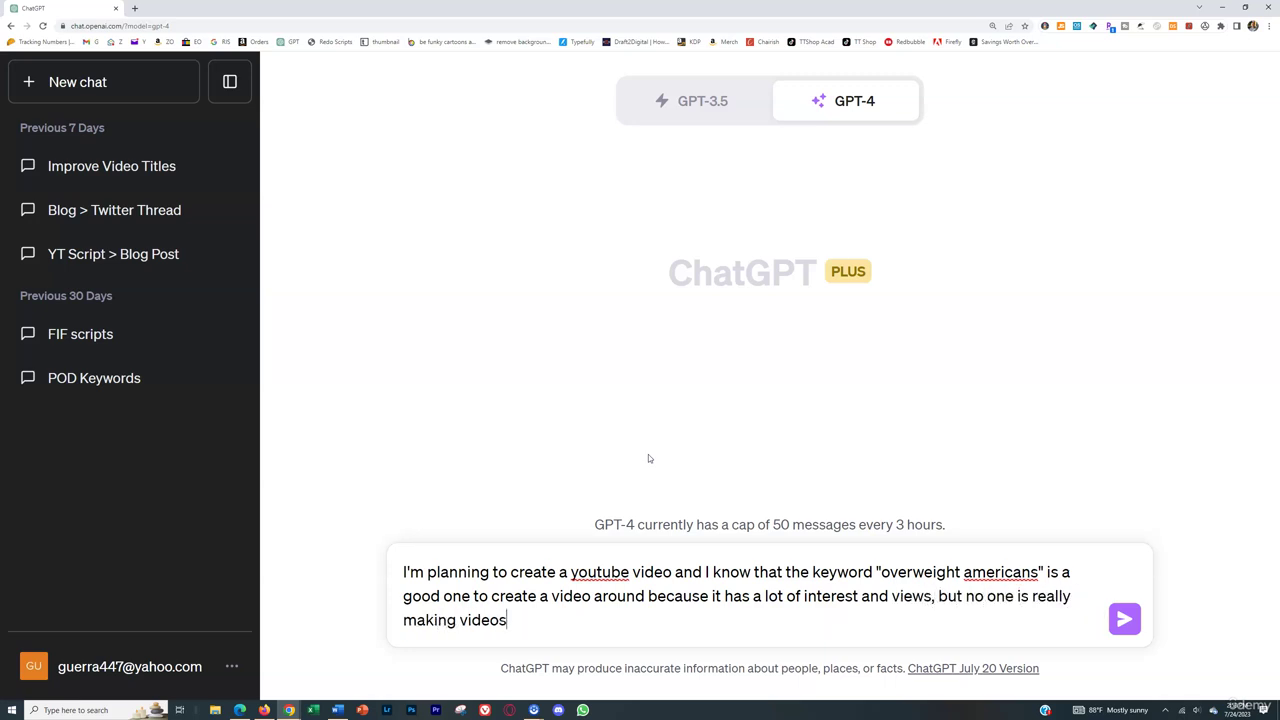
- Finish with "about it. Can you suggest 10 different video ideas and their titles for me to make videos on about this..." and send the message
{"action": "type", "text": " about it. Can you sug"}
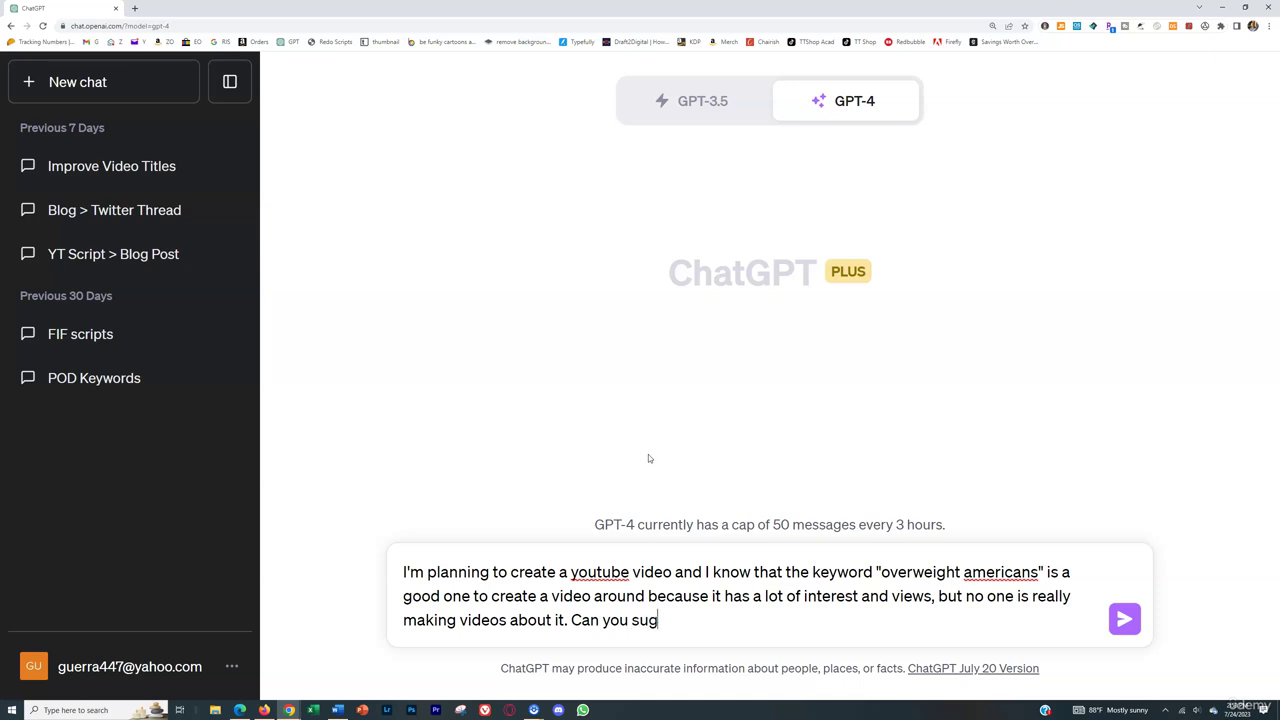
{"action": "type", "text": "gest 10 different video "}
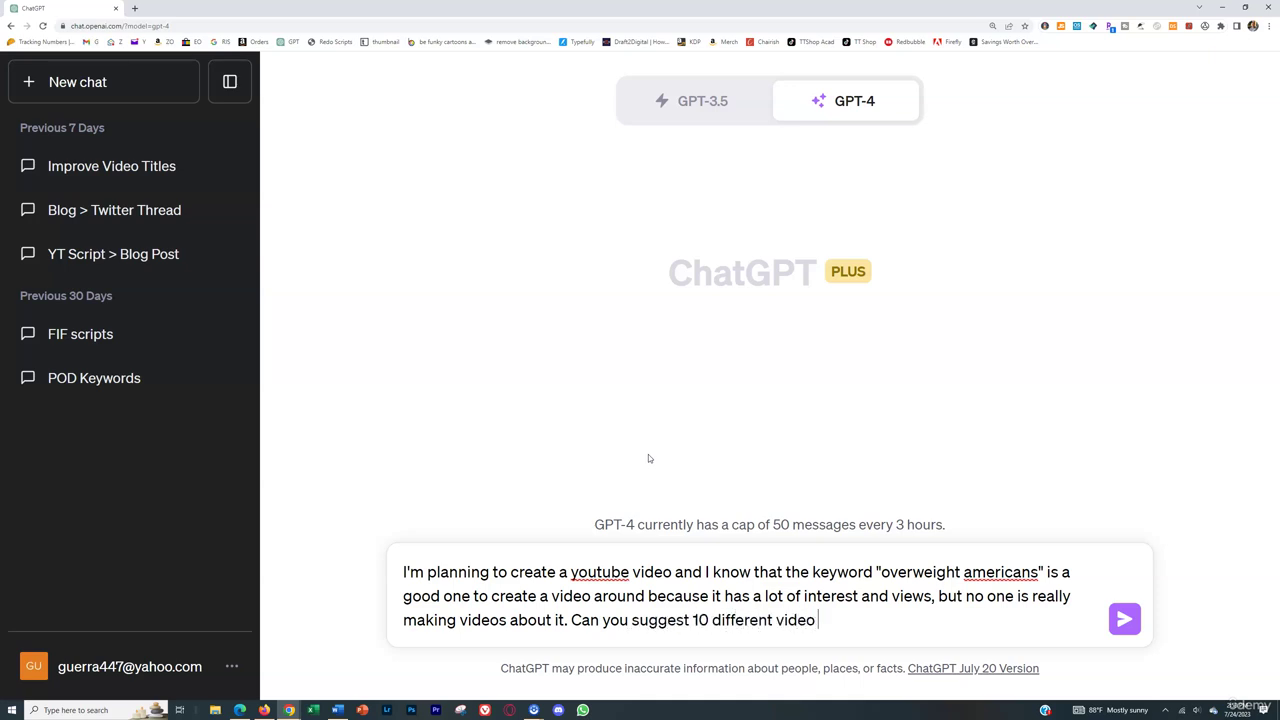
{"action": "type", "text": "ideas and their t"}
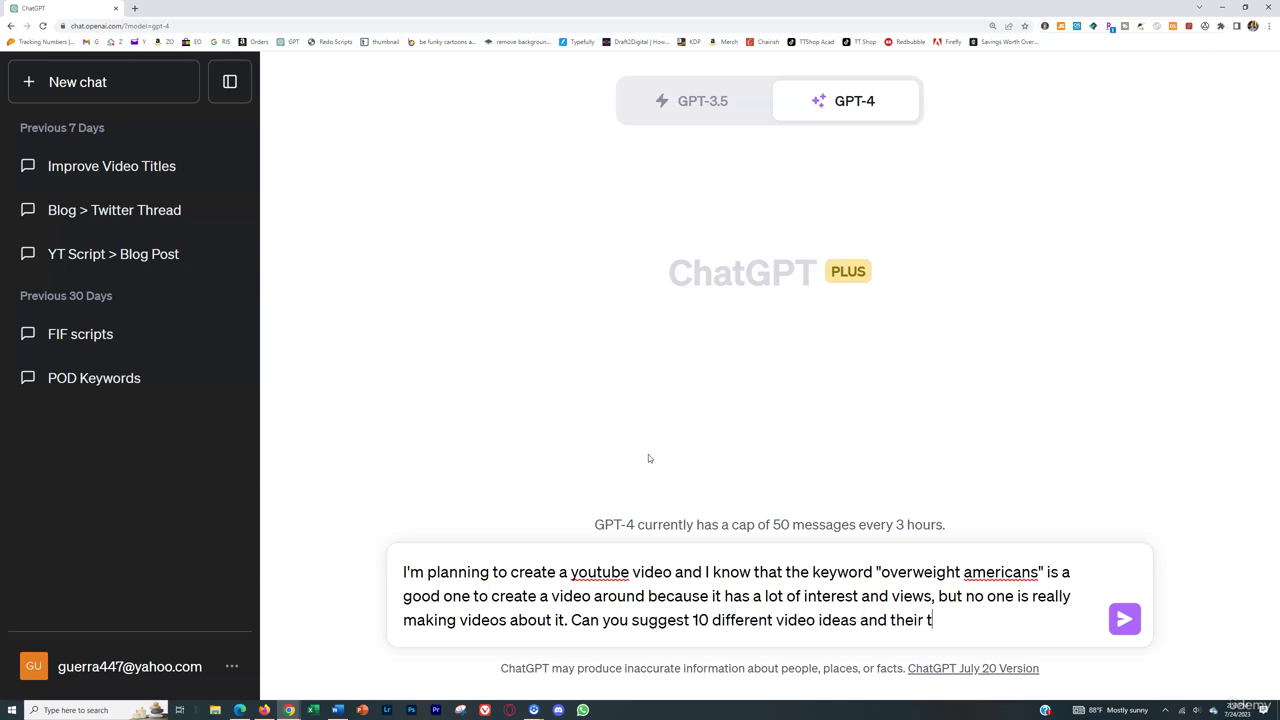
{"action": "type", "text": "itles for me to make vide"}
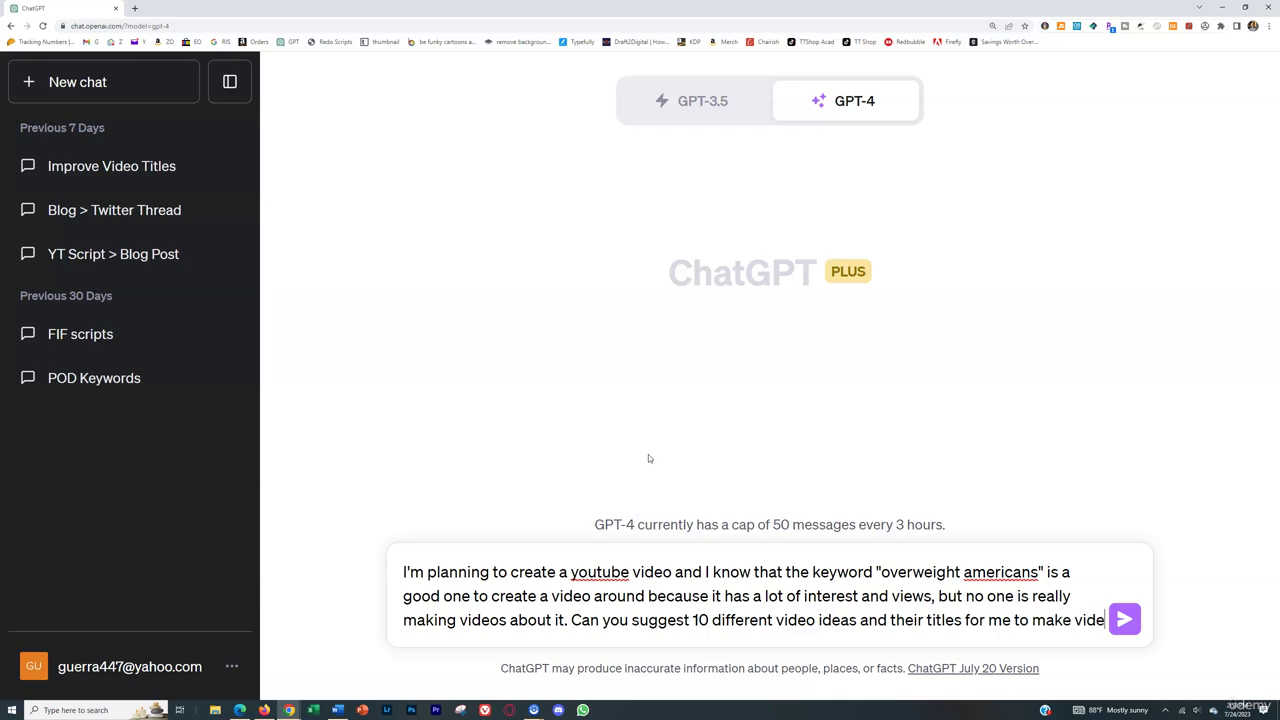
{"action": "type", "text": "os on about this..."}
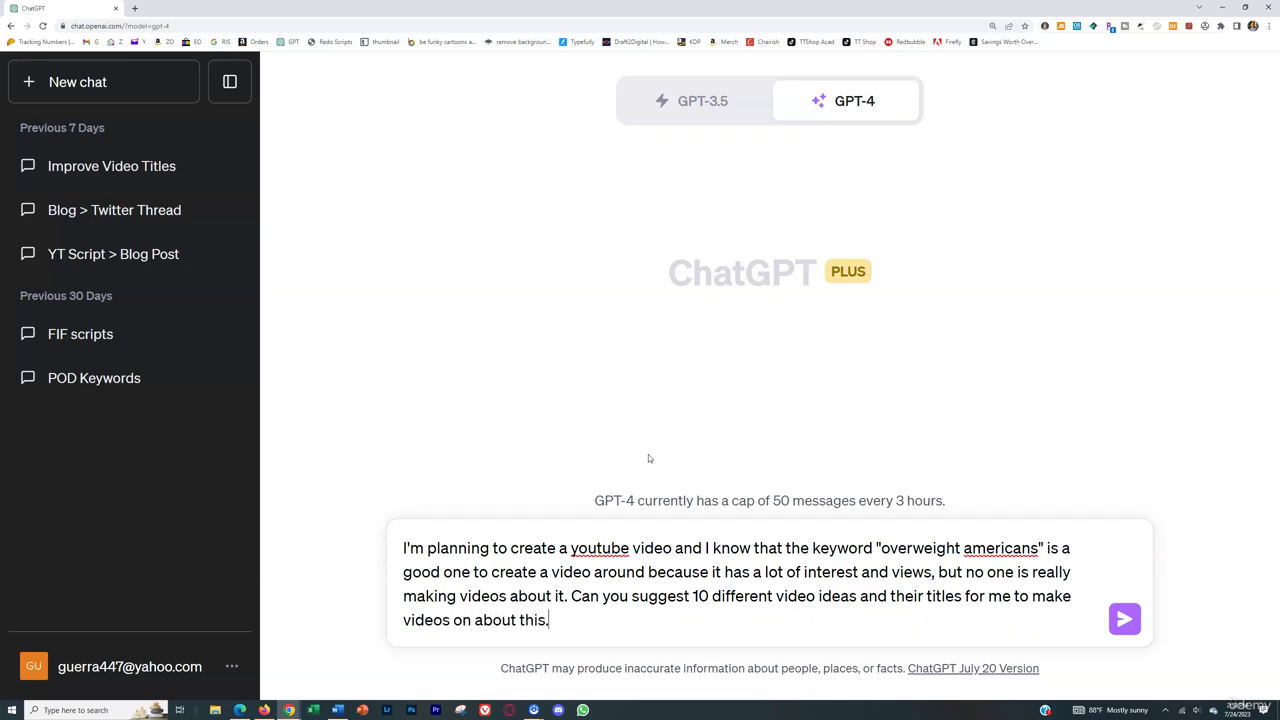
{"action": "key", "text": "Return"}
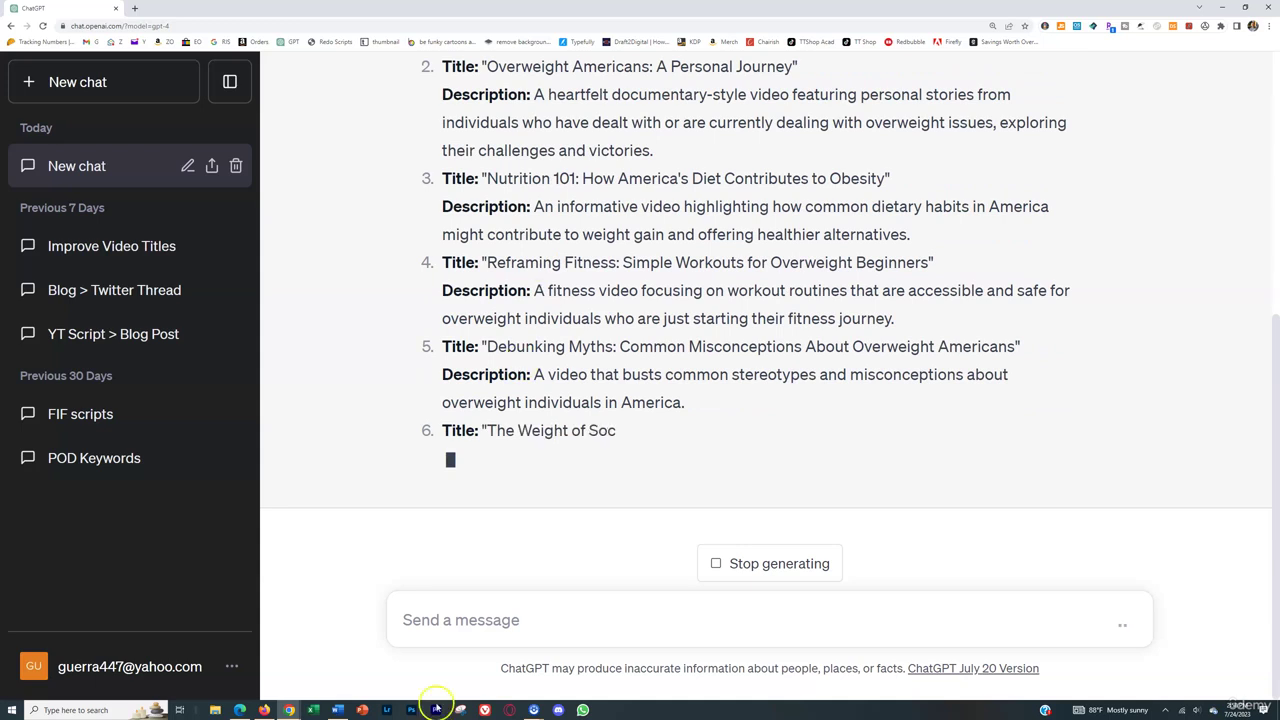
- Review the suggested video ideas, comparing the "Reframing Fitness: Simple Workouts for Overweight Beginners" title with the keyword in the prompt
{"action": "left_click", "coordinate": [340, 710]}
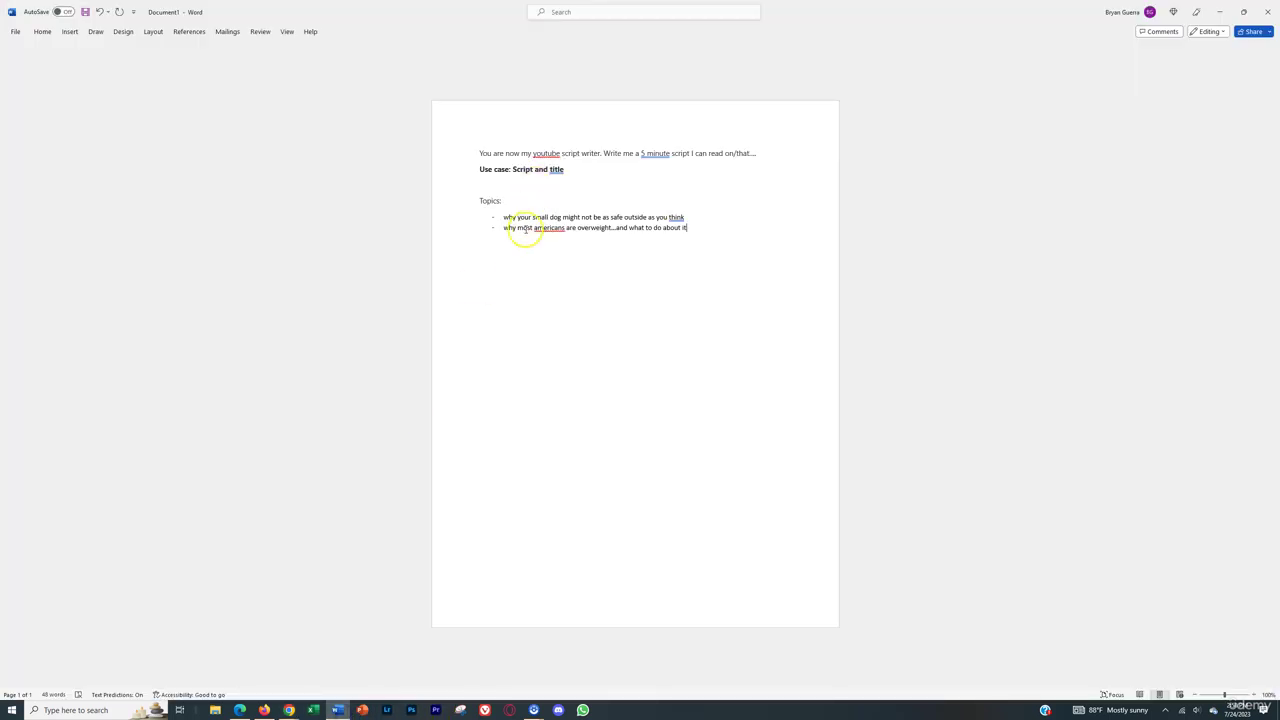
{"action": "left_click", "coordinate": [289, 710]}
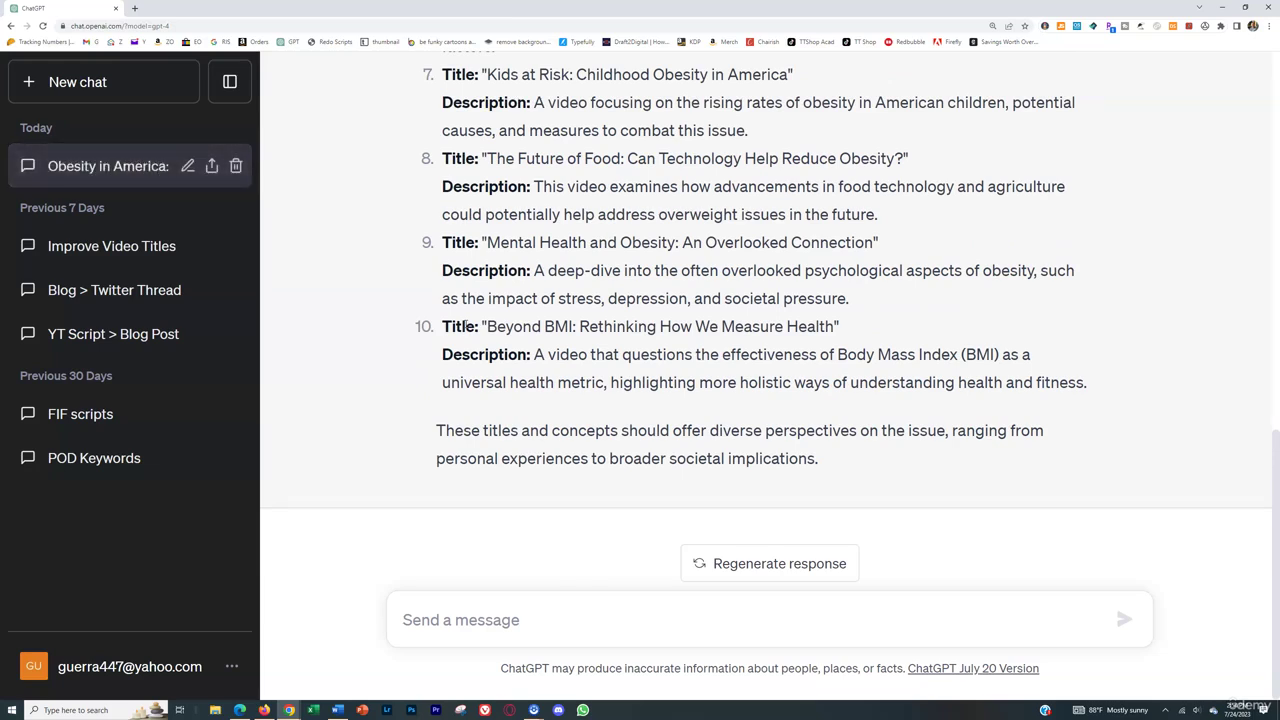
{"action": "scroll", "coordinate": [490, 300], "scroll_direction": "up", "scroll_amount": 4}
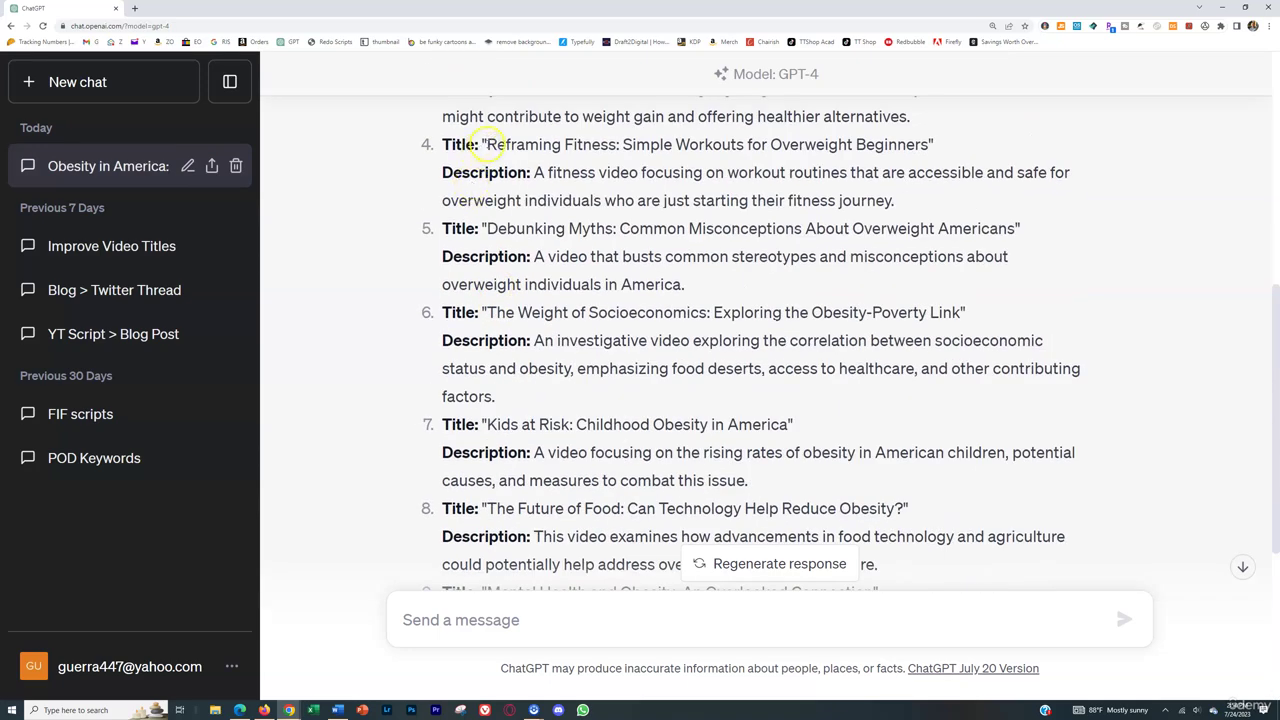
{"action": "left_click_drag", "start_coordinate": [486, 145], "coordinate": [798, 143]}
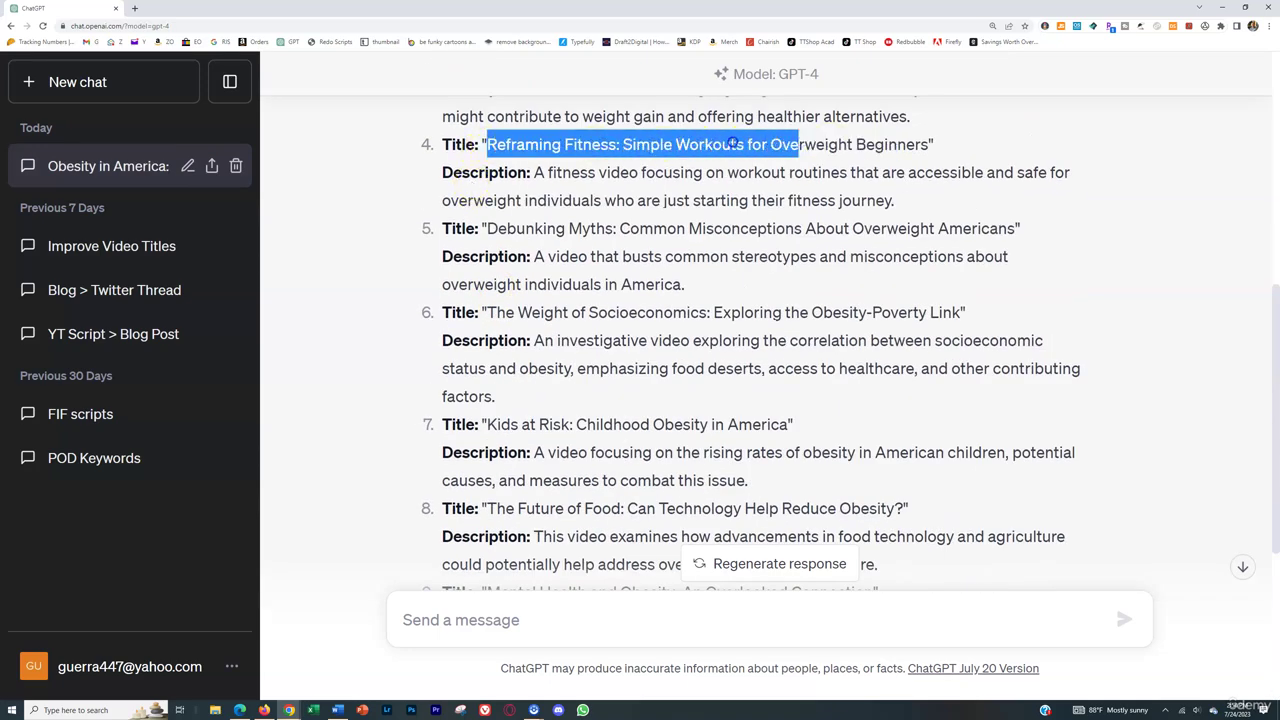
{"action": "left_click", "coordinate": [708, 137]}
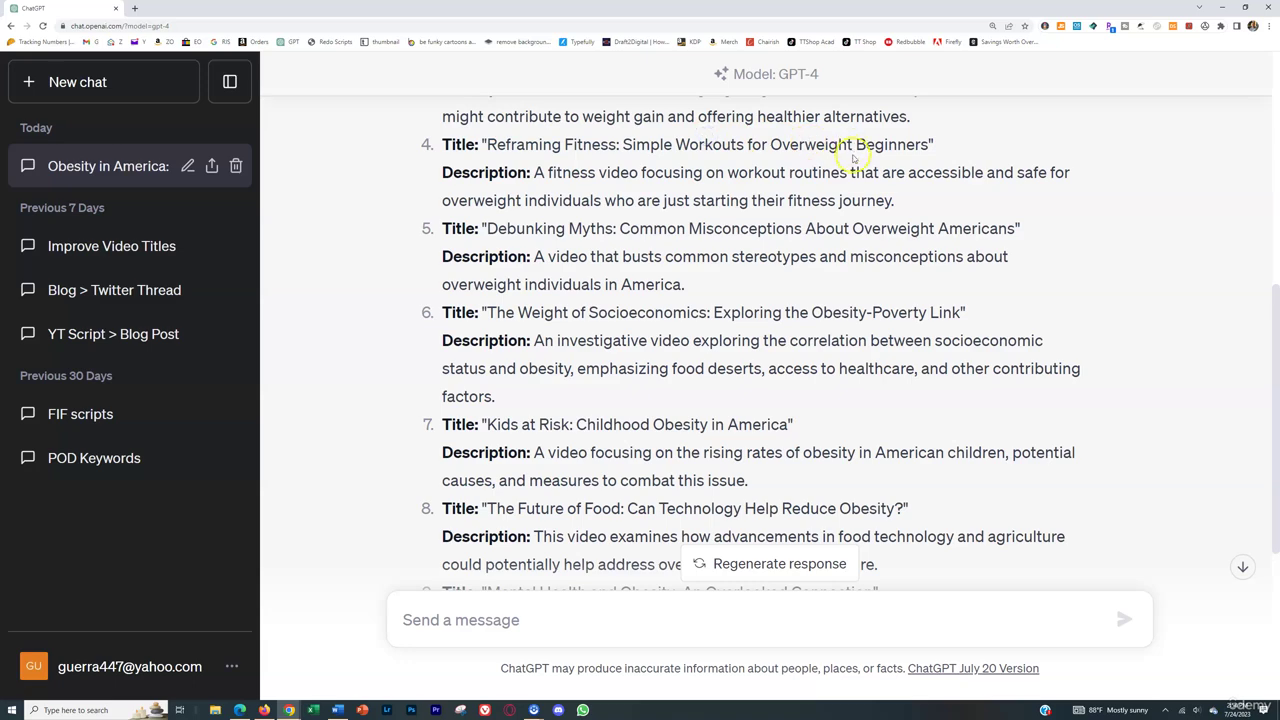
{"action": "left_click_drag", "start_coordinate": [929, 145], "coordinate": [492, 147]}
{"action": "scroll", "coordinate": [505, 155], "scroll_direction": "up", "scroll_amount": 6}
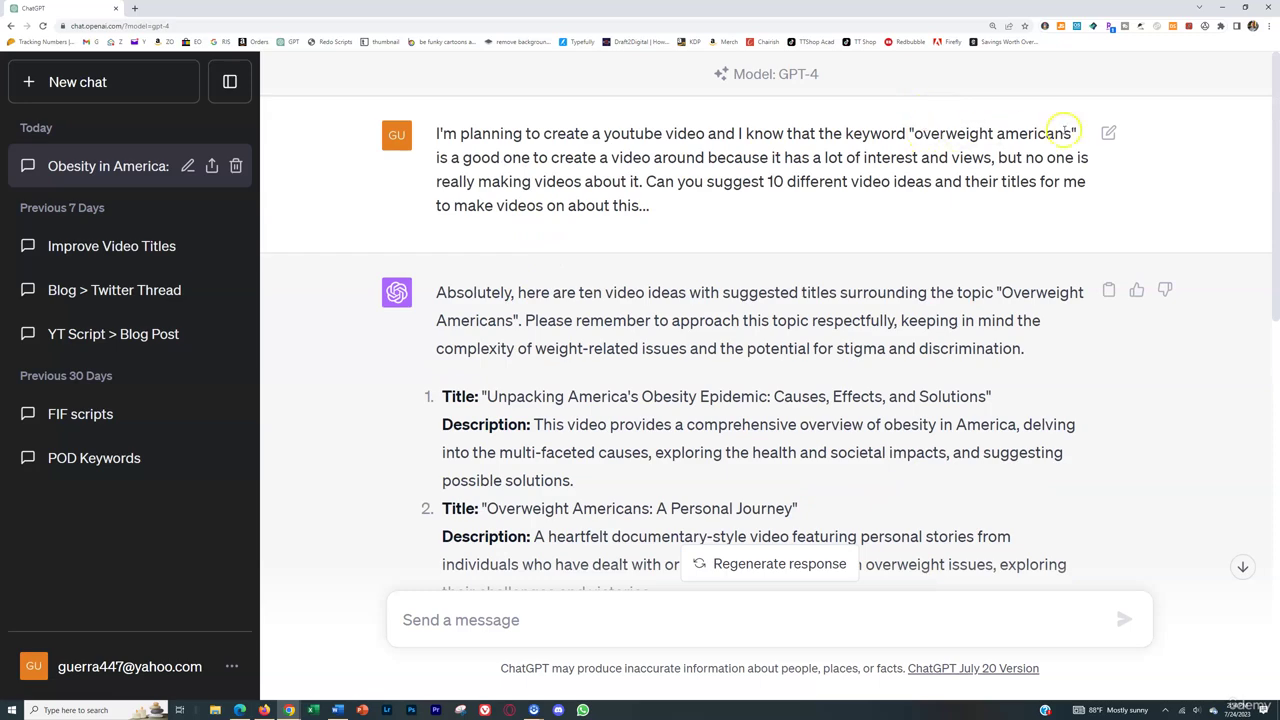
{"action": "scroll", "coordinate": [1047, 172], "scroll_direction": "down", "scroll_amount": 3}
{"action": "scroll", "coordinate": [1047, 172], "scroll_direction": "down", "scroll_amount": 2}
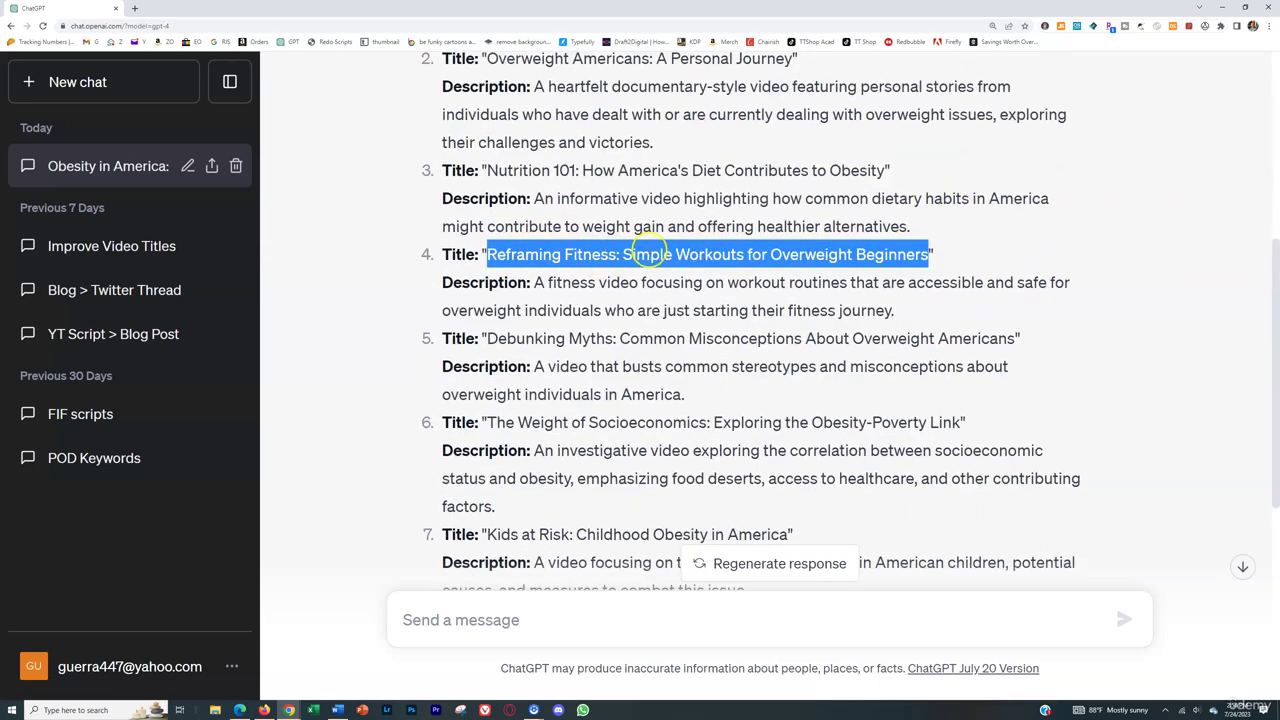
{"action": "left_click", "coordinate": [930, 258]}
{"action": "scroll", "coordinate": [860, 270], "scroll_direction": "up", "scroll_amount": 5}
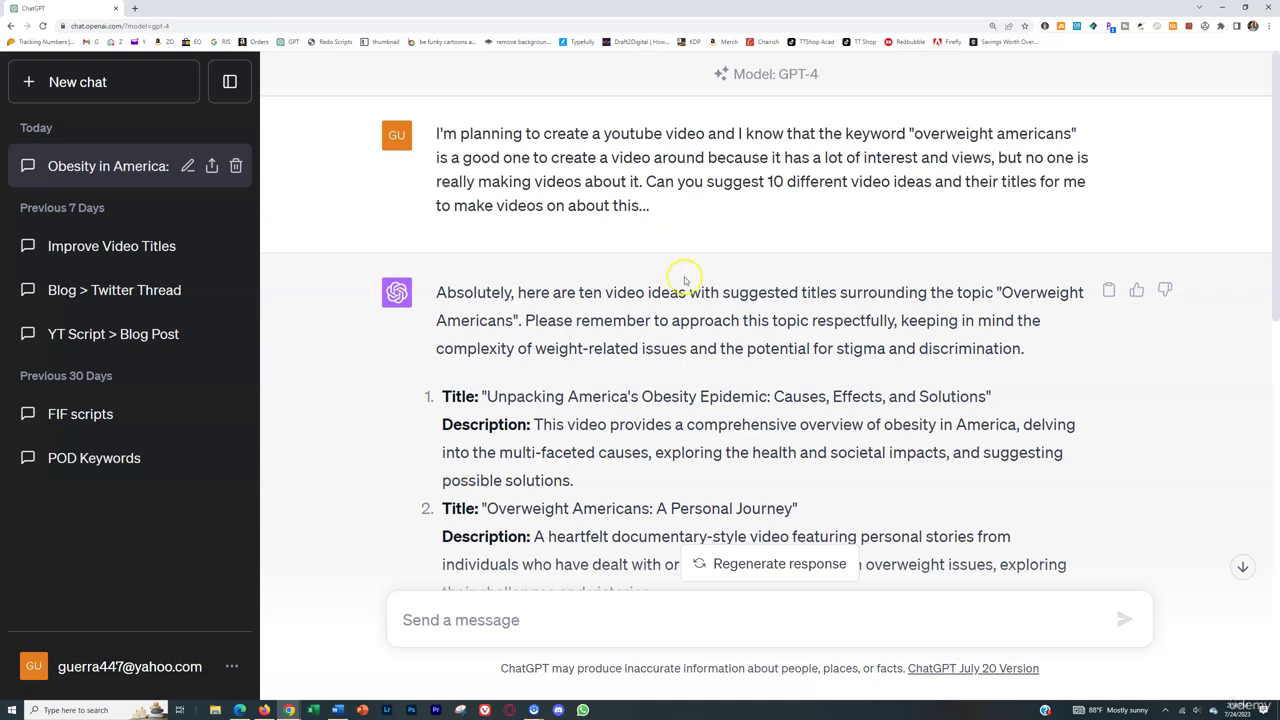
- Switch to the Word document and write "you are now my youtube script writer. Write me a 5 minute script I can read on" below the topic list
{"action": "left_click", "coordinate": [339, 710]}
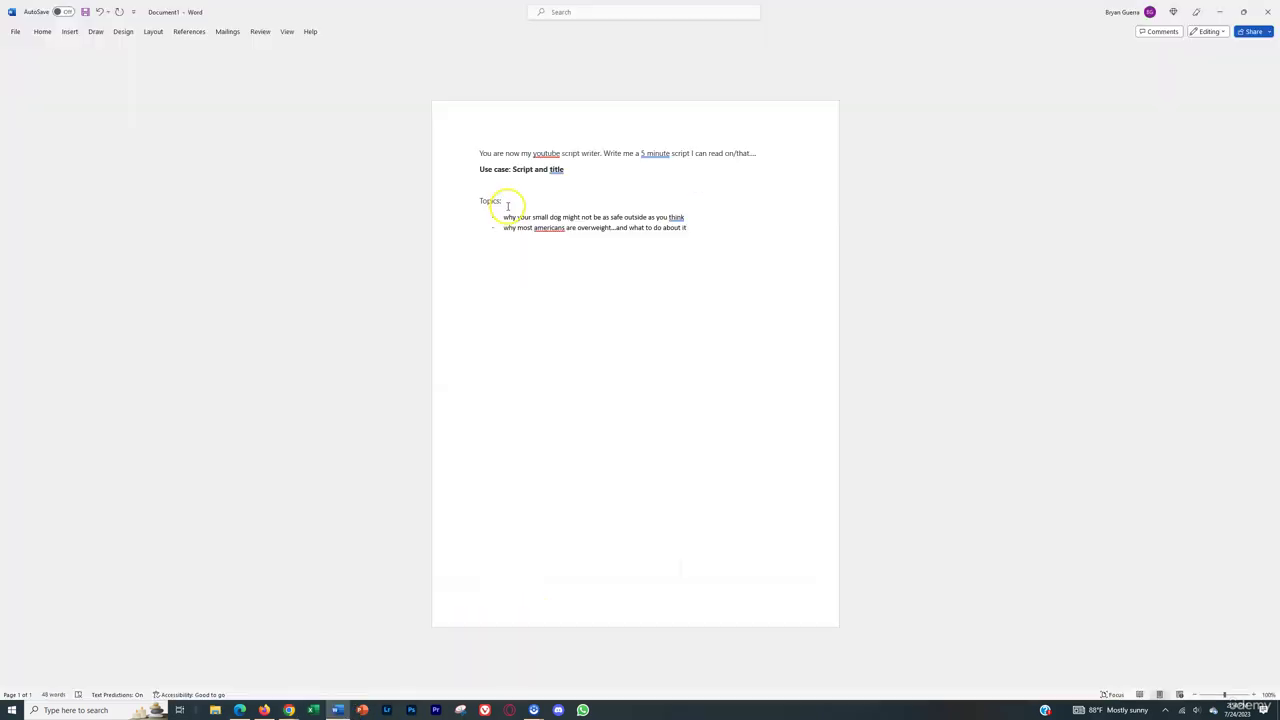
{"action": "left_click_drag", "start_coordinate": [504, 218], "coordinate": [697, 229]}
{"action": "left_click", "coordinate": [699, 228]}
{"action": "type", "text": "you are now my youtube scrip"}
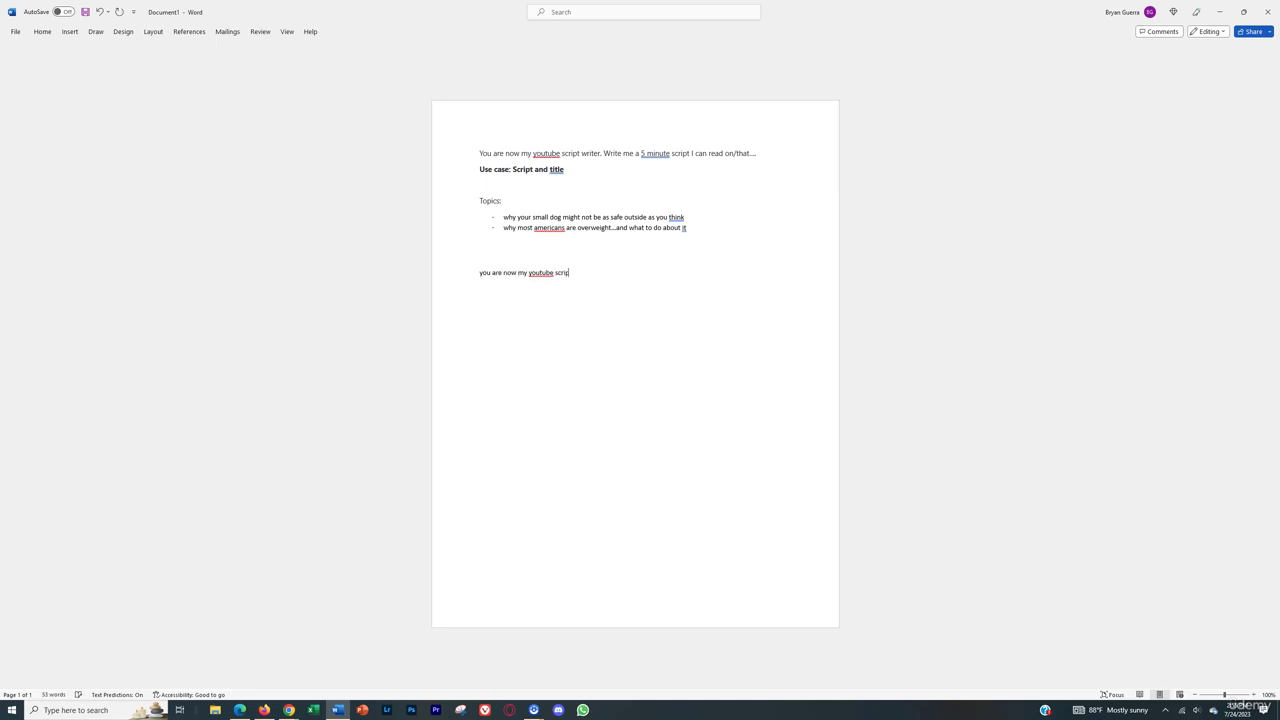
{"action": "type", "text": "t writer. write me a 5 m"}
{"action": "left_click", "coordinate": [657, 272]}
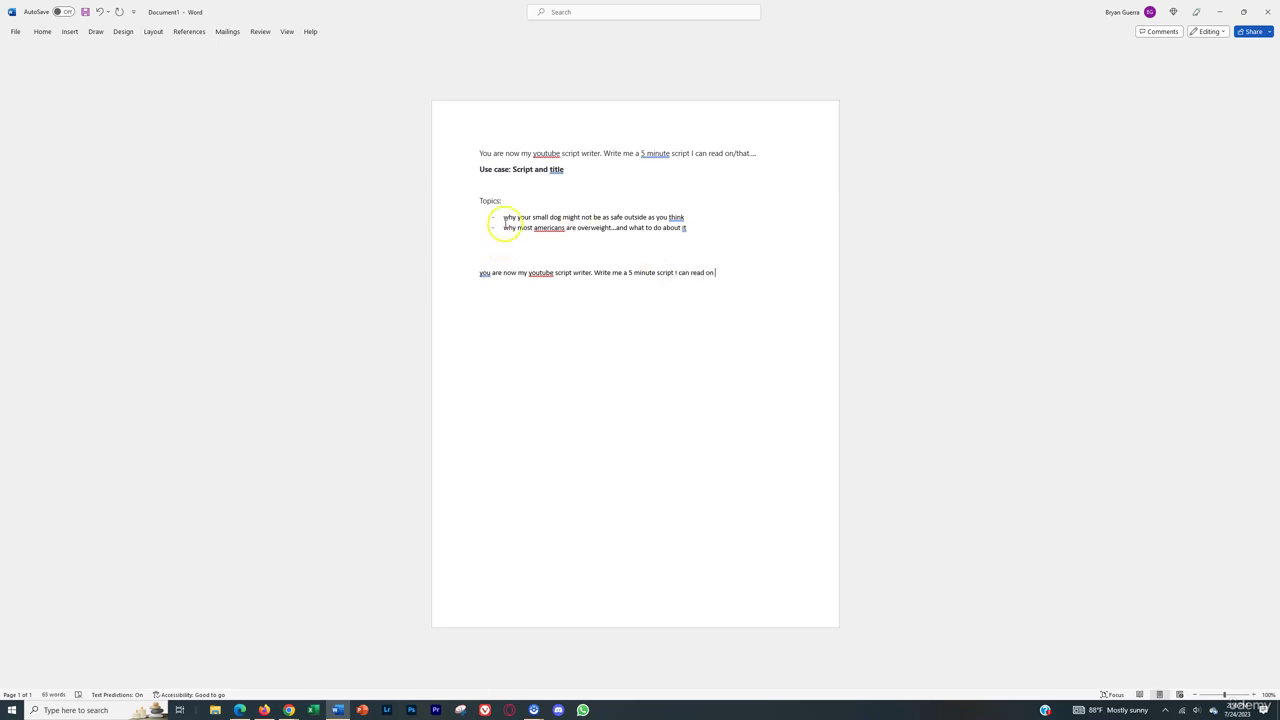
- Copy the small dog safety topic from the list to the end of the script request and select the whole request
{"action": "left_click_drag", "start_coordinate": [503, 216], "coordinate": [667, 216]}
{"action": "key", "text": "ctrl+c"}
{"action": "left_click", "coordinate": [714, 272]}
{"action": "key", "text": "ctrl+v"}
{"action": "triple_click", "coordinate": [503, 277]}
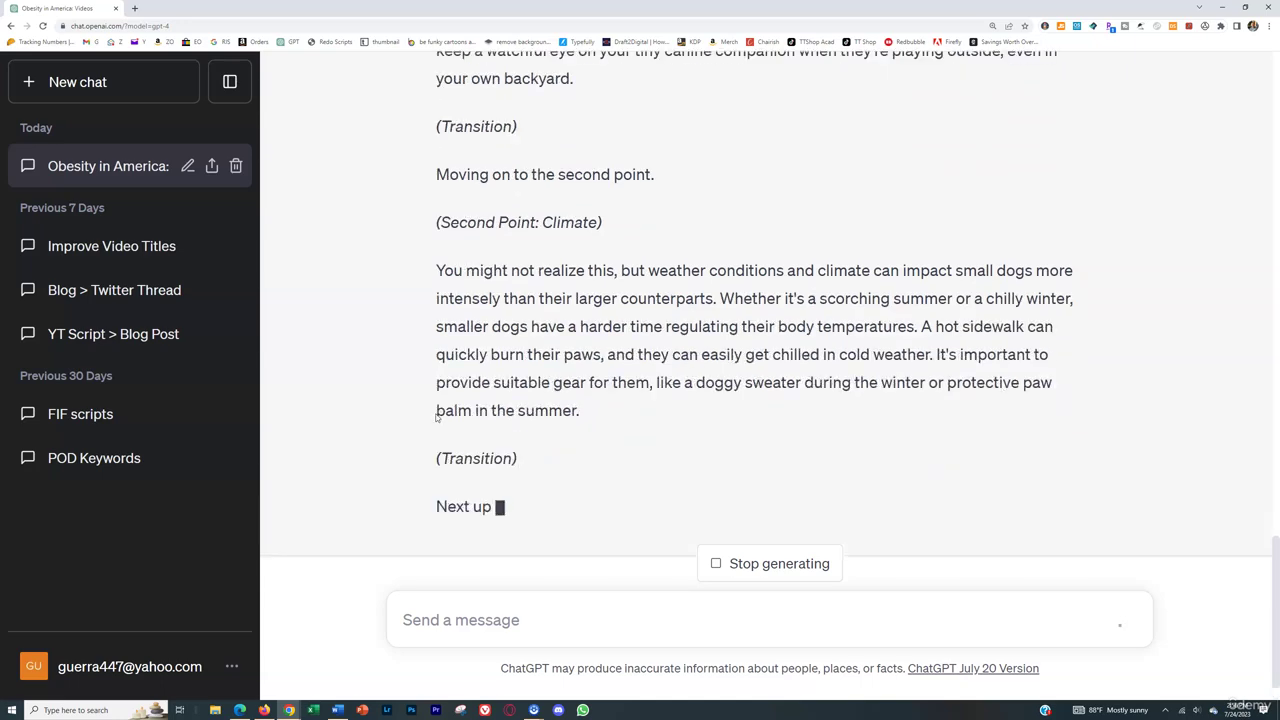
- Read through the 5-minute small dog safety script generated in ChatGPT, from its later points back to the intro
{"action": "scroll", "coordinate": [484, 285], "scroll_direction": "up", "scroll_amount": 1}
{"action": "scroll", "coordinate": [486, 284], "scroll_direction": "up", "scroll_amount": 2}
{"action": "scroll", "coordinate": [486, 286], "scroll_direction": "down", "scroll_amount": 4}
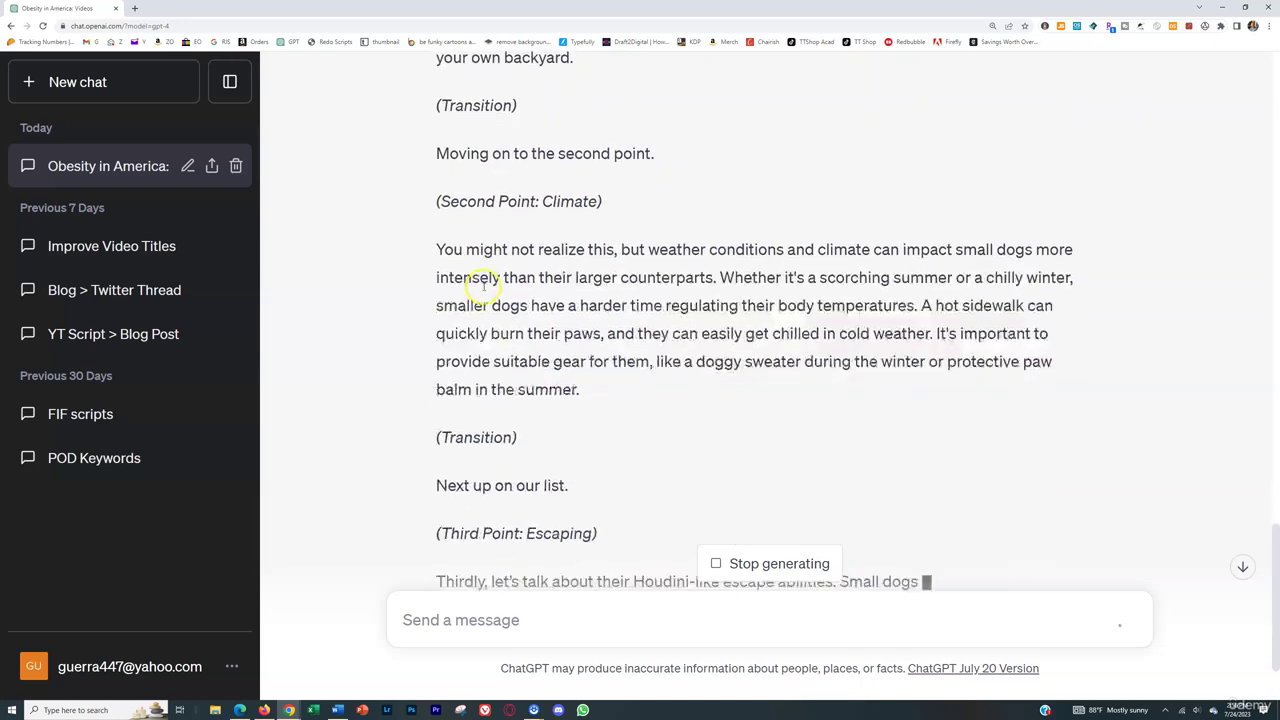
{"action": "scroll", "coordinate": [603, 180], "scroll_direction": "up", "scroll_amount": 2}
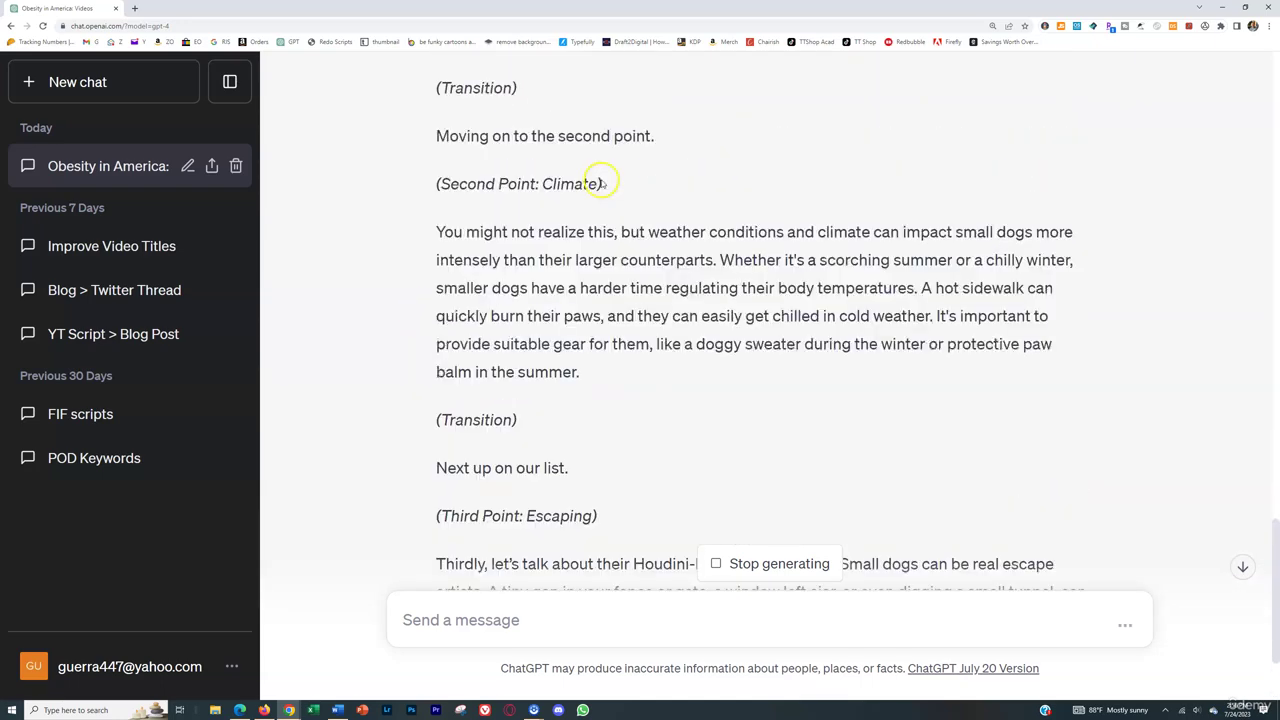
{"action": "scroll", "coordinate": [620, 237], "scroll_direction": "up", "scroll_amount": 5}
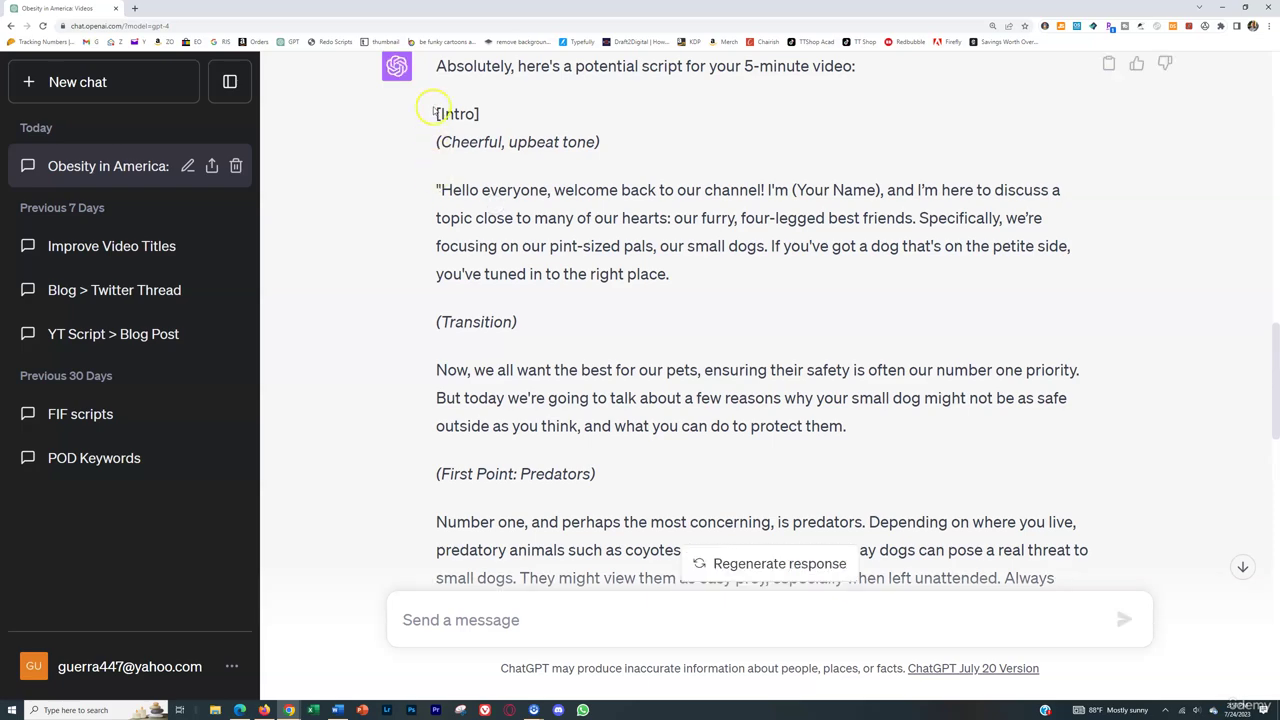
- Copy the generated small dog script from its intro to the closing line and paste it into the Word document below the script request
{"action": "left_click_drag", "start_coordinate": [436, 114], "coordinate": [700, 412]}
{"action": "scroll", "coordinate": [823, 470], "scroll_direction": "down", "scroll_amount": 10}
{"action": "right_click", "coordinate": [590, 372]}
{"action": "left_click", "coordinate": [605, 388]}
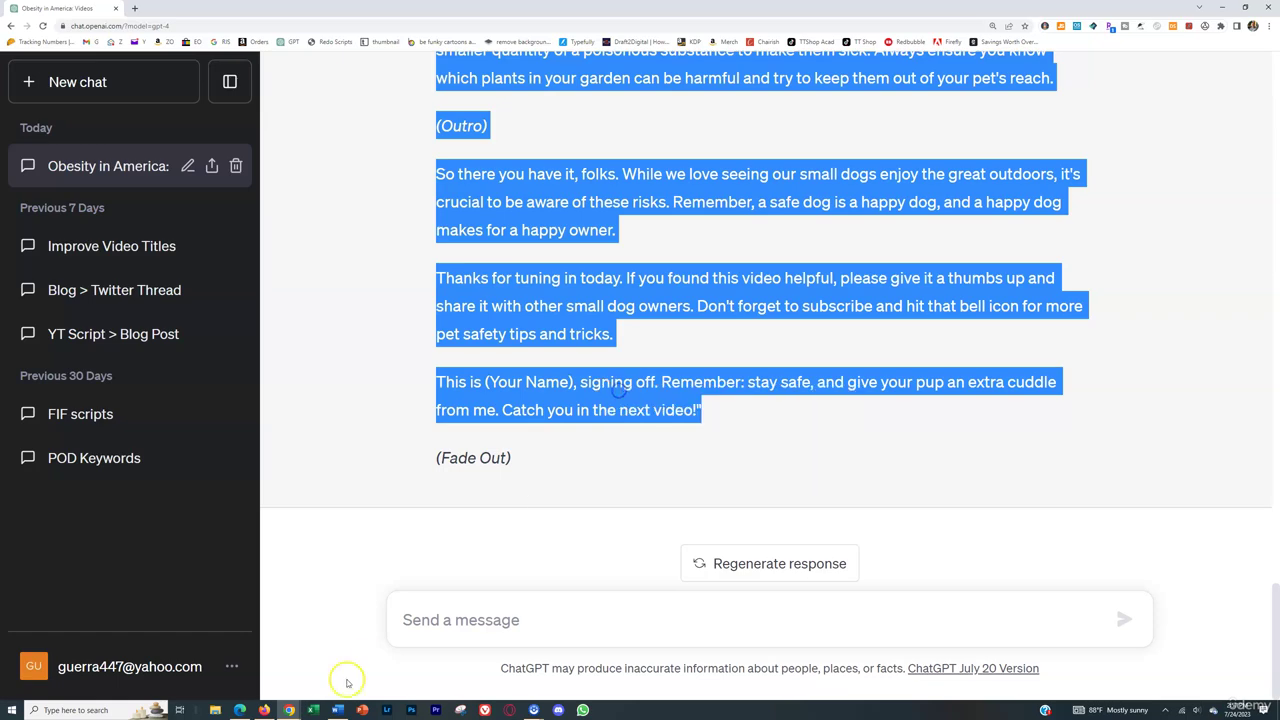
{"action": "left_click", "coordinate": [338, 710]}
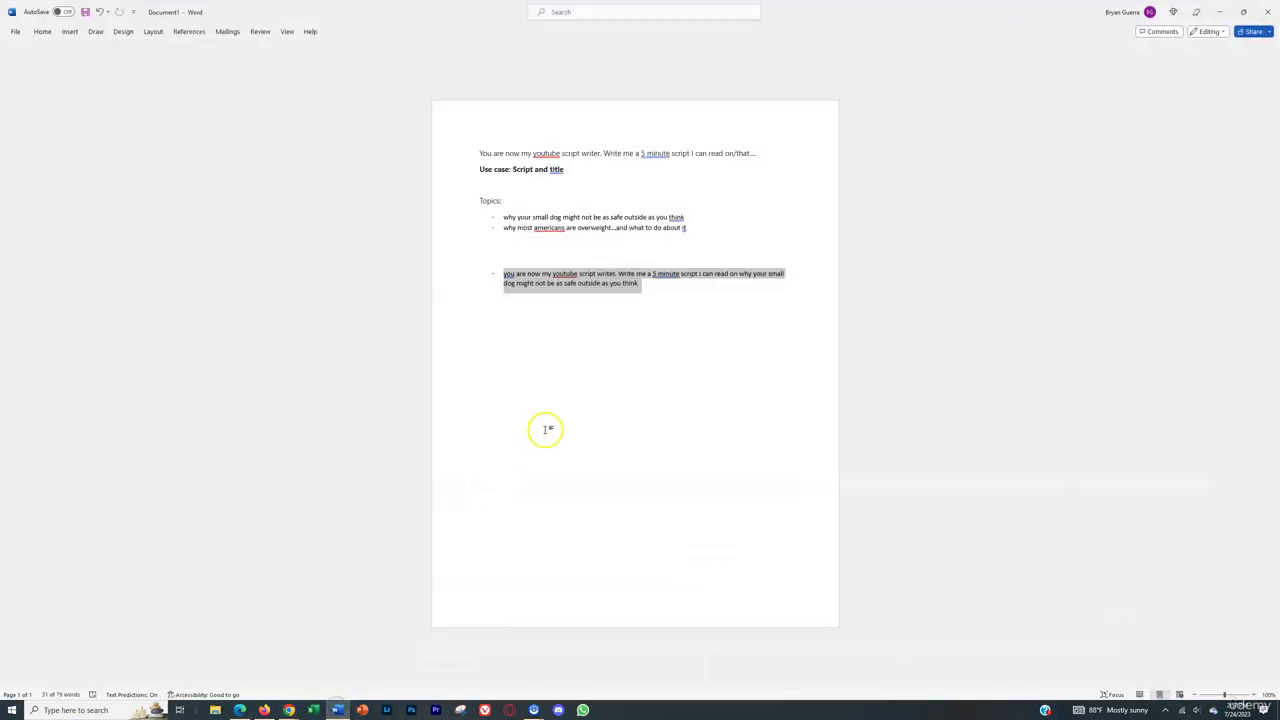
{"action": "key", "text": "ctrl+v"}
- Remove the "[Intro] (Cheerful, upbeat tone)" cue, the opening quotation mark, the first "(Transition)" and the "(First Point: Predators)" heading from the script
{"action": "left_click_drag", "start_coordinate": [172, 350], "coordinate": [29, 340]}
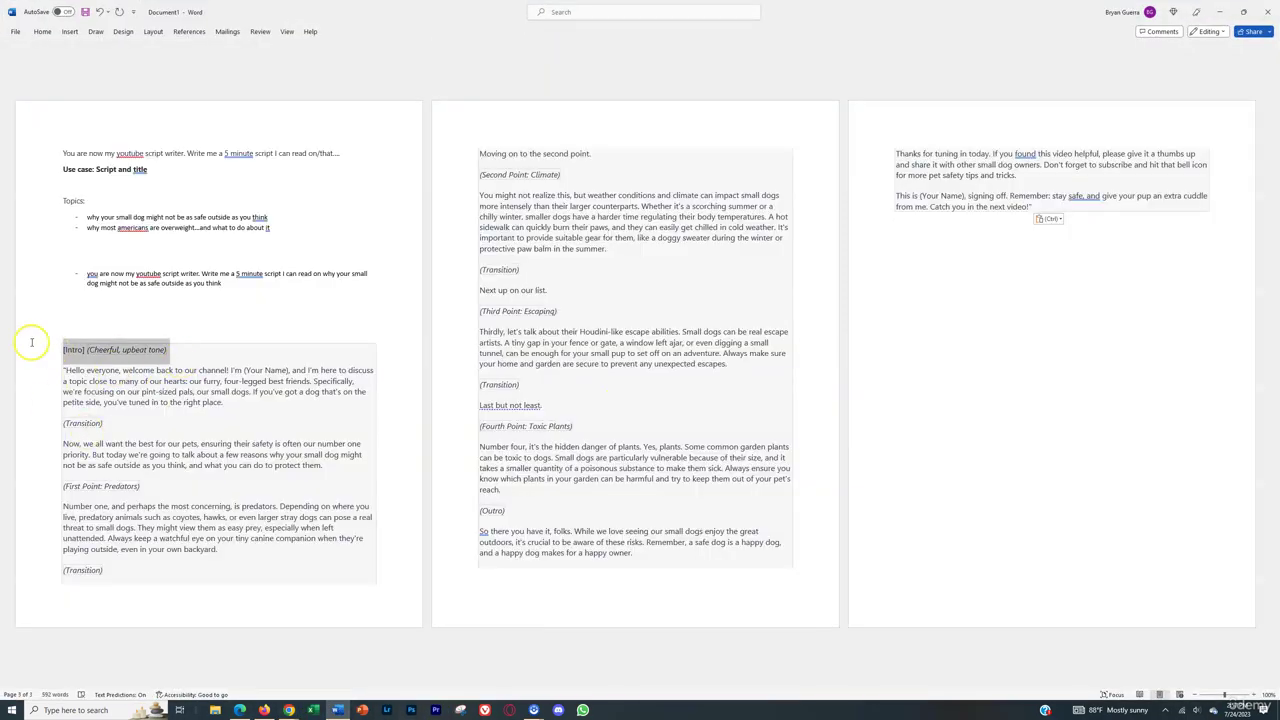
{"action": "key", "text": "BackSpace"}
{"action": "key", "text": "Delete"}
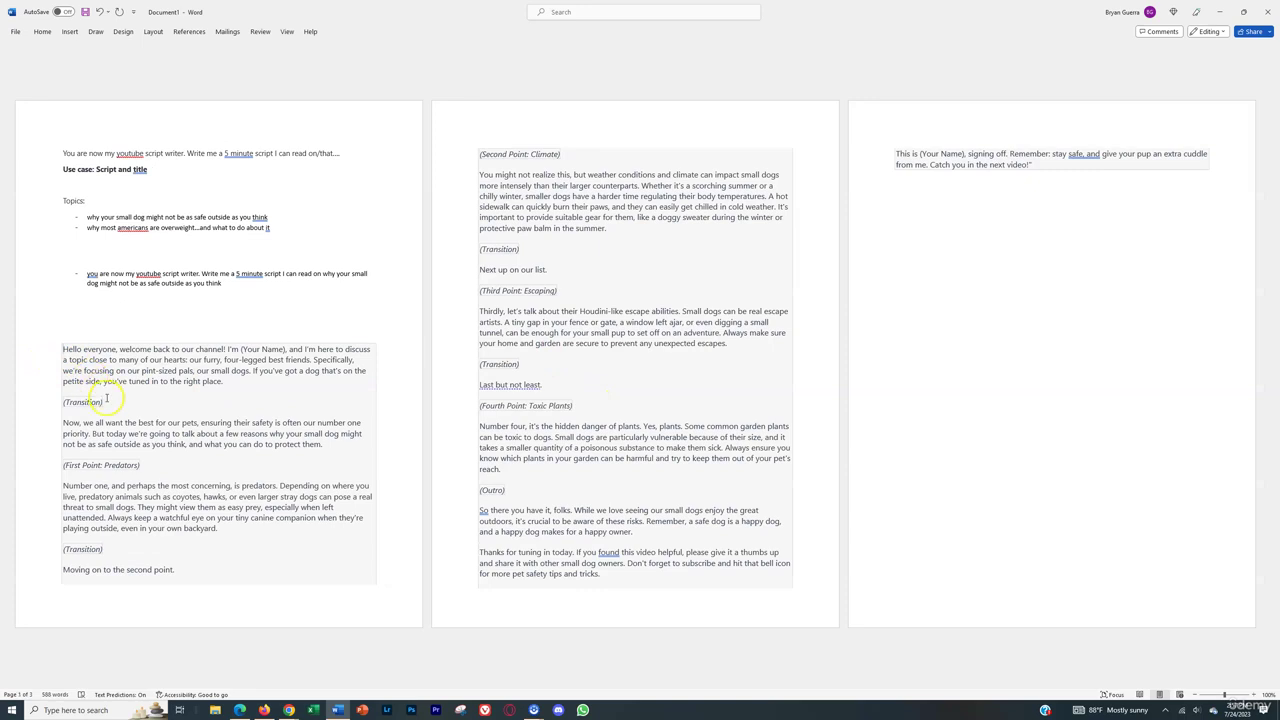
{"action": "left_click_drag", "start_coordinate": [107, 402], "coordinate": [59, 400]}
{"action": "key", "text": "Delete"}
{"action": "left_click_drag", "start_coordinate": [143, 446], "coordinate": [60, 444]}
{"action": "key", "text": "Delete"}
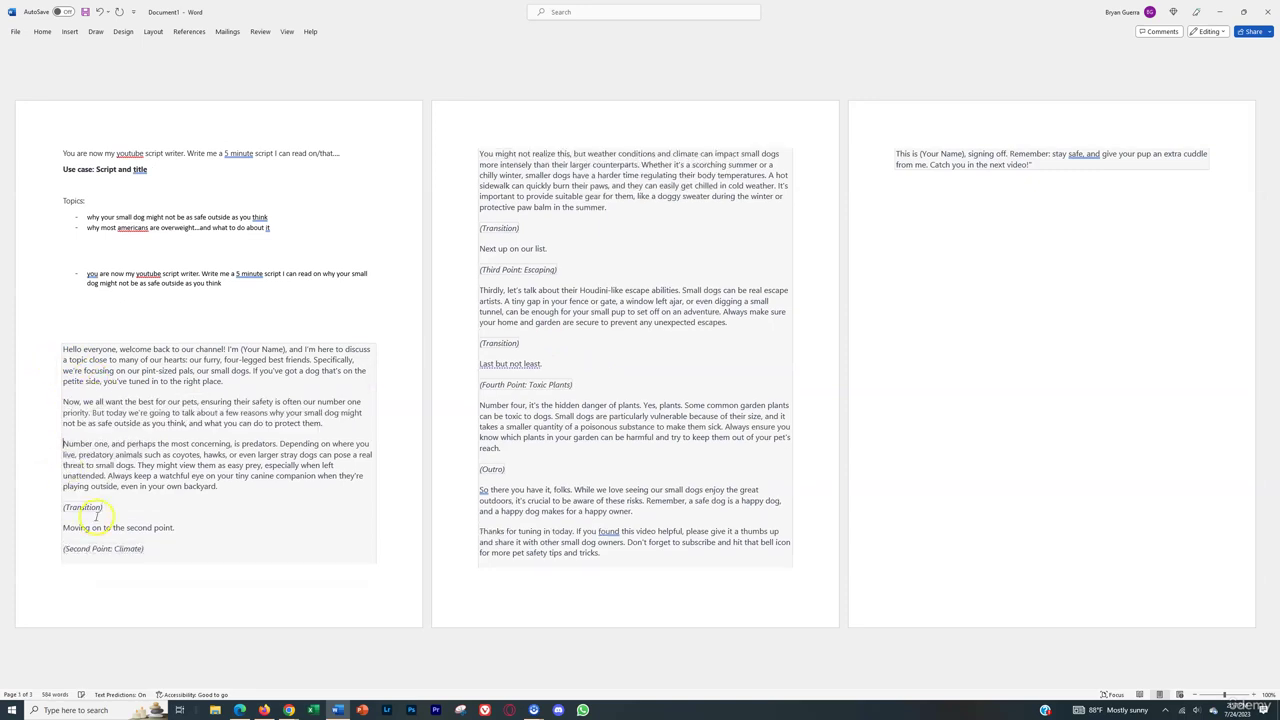
- Remove the "(Transition)" after the predators paragraph and the "(Second Point: Climate)" heading, undoing the accidental deletion of the topics and preceding script text
{"action": "left_click_drag", "start_coordinate": [110, 507], "coordinate": [60, 507]}
{"action": "key", "text": "Delete"}
{"action": "left_click_drag", "start_coordinate": [357, 528], "coordinate": [264, 527]}
{"action": "key", "text": "Delete"}
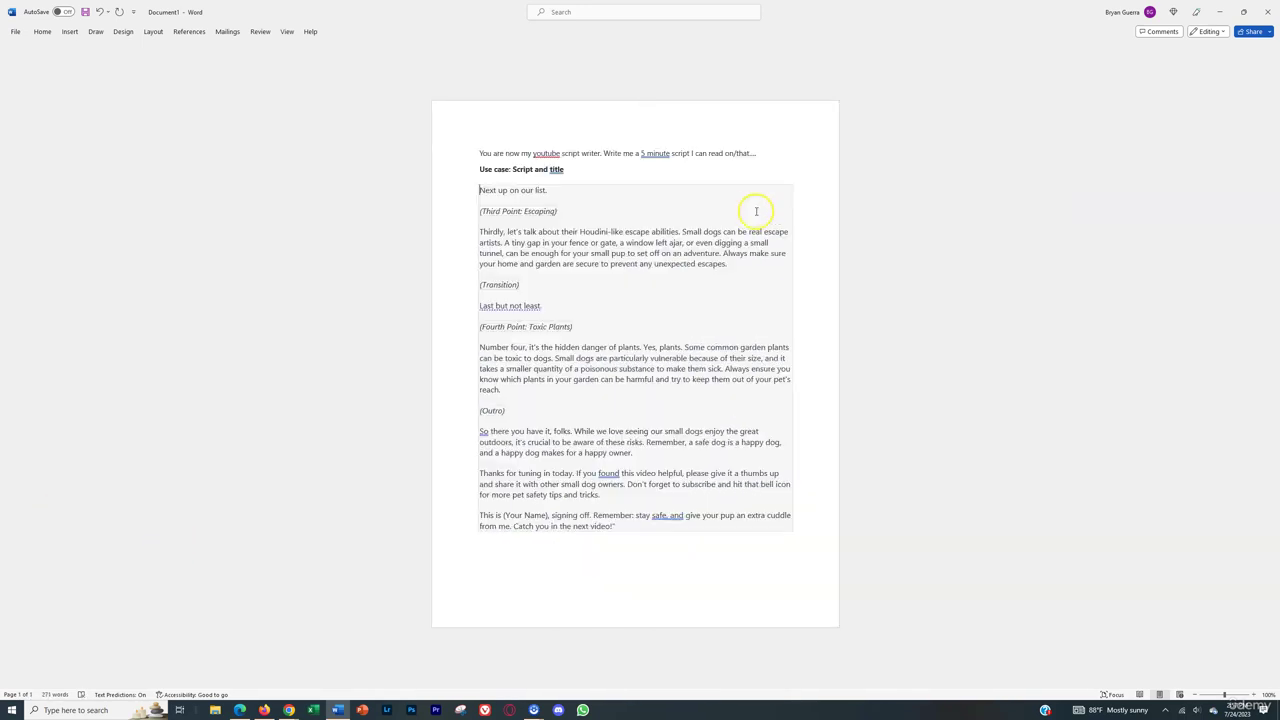
{"action": "key", "text": "ctrl+z"}
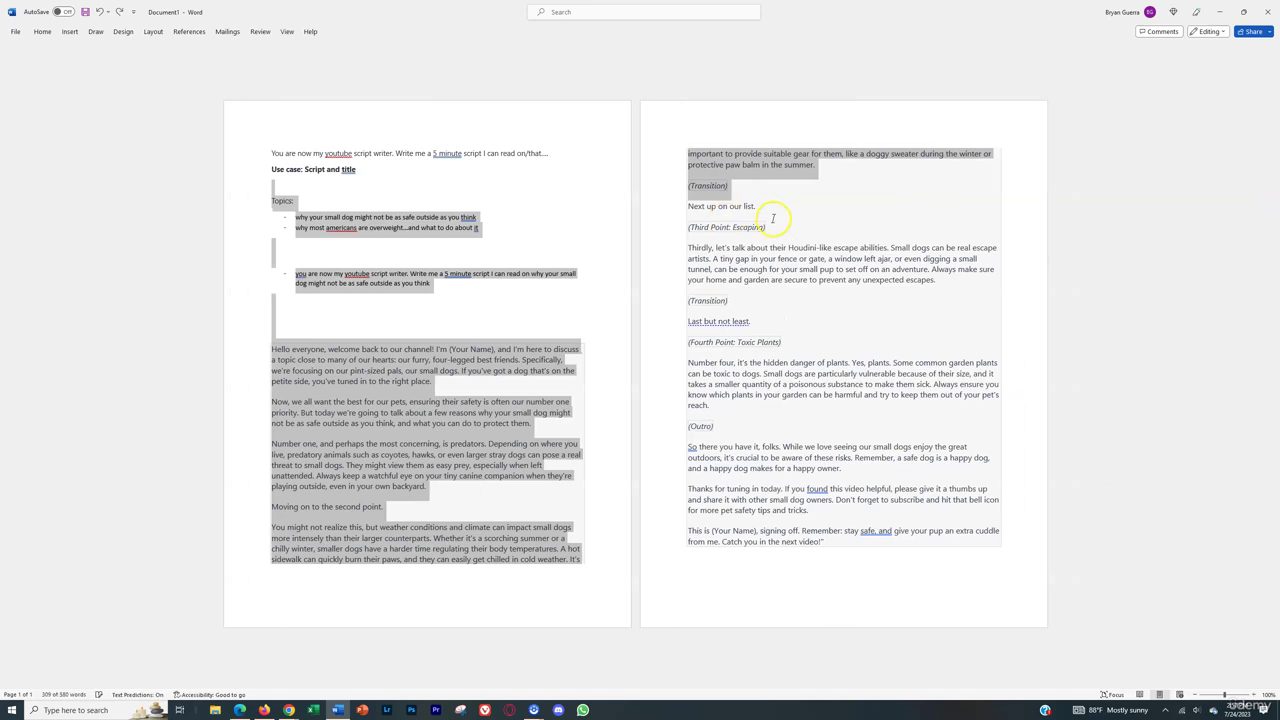
- Remove the remaining "(Transition)" cues and the "(Third Point: Escaping)", "(Fourth Point: Toxic Plants)" and "(Outro)" headings from the script
{"action": "left_click_drag", "start_coordinate": [688, 186], "coordinate": [766, 207]}
{"action": "key", "text": "Delete"}
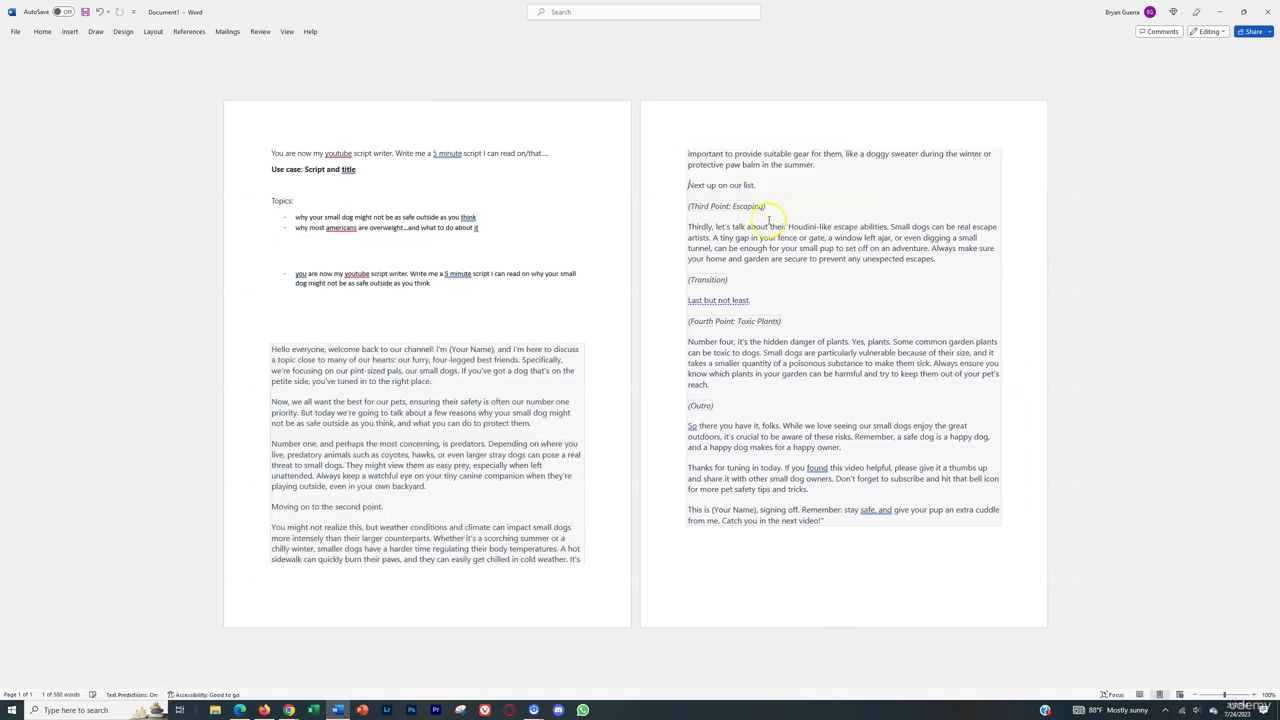
{"action": "key", "text": "Delete"}
{"action": "left_click_drag", "start_coordinate": [732, 259], "coordinate": [681, 262]}
{"action": "key", "text": "Delete"}
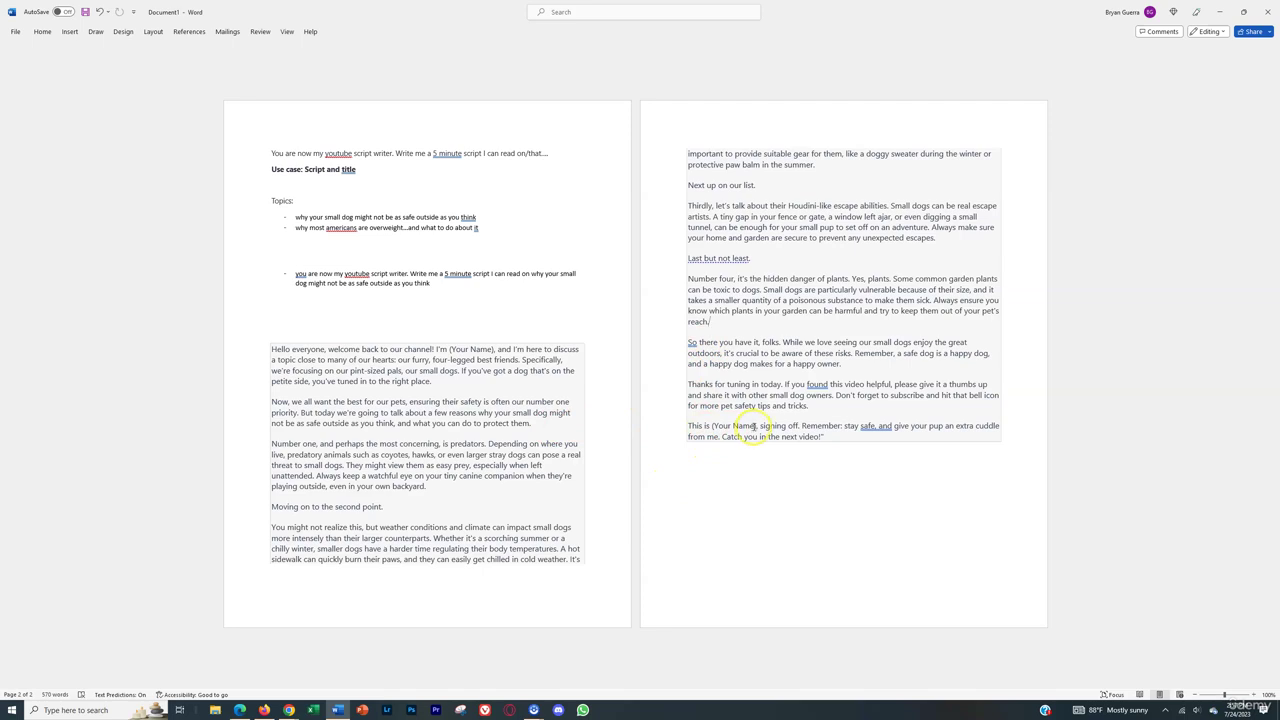
- Delete the greeting and self-introduction from the opening paragraph, up to and including "a topic close to many of our hearts:"
{"action": "left_click_drag", "start_coordinate": [757, 425], "coordinate": [727, 431]}
{"action": "left_click", "coordinate": [704, 422]}
{"action": "left_click_drag", "start_coordinate": [466, 380], "coordinate": [260, 353]}
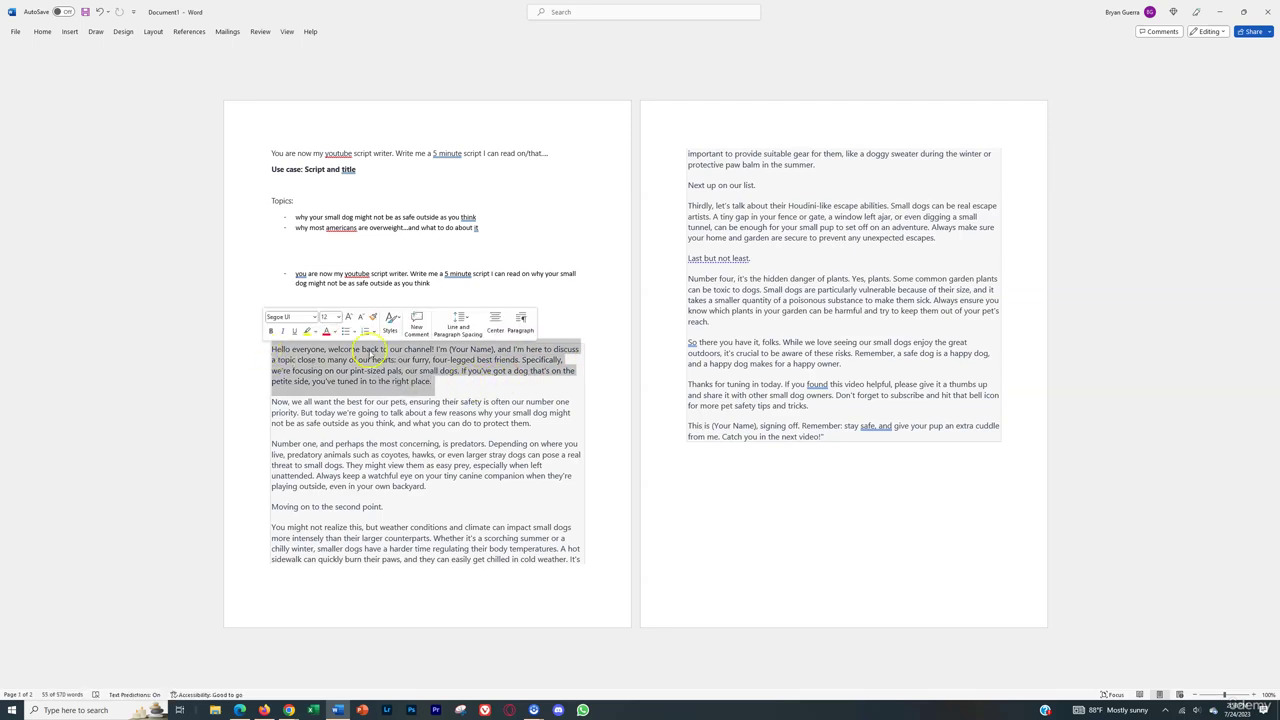
{"action": "left_click", "coordinate": [457, 383]}
{"action": "left_click_drag", "start_coordinate": [455, 350], "coordinate": [219, 353]}
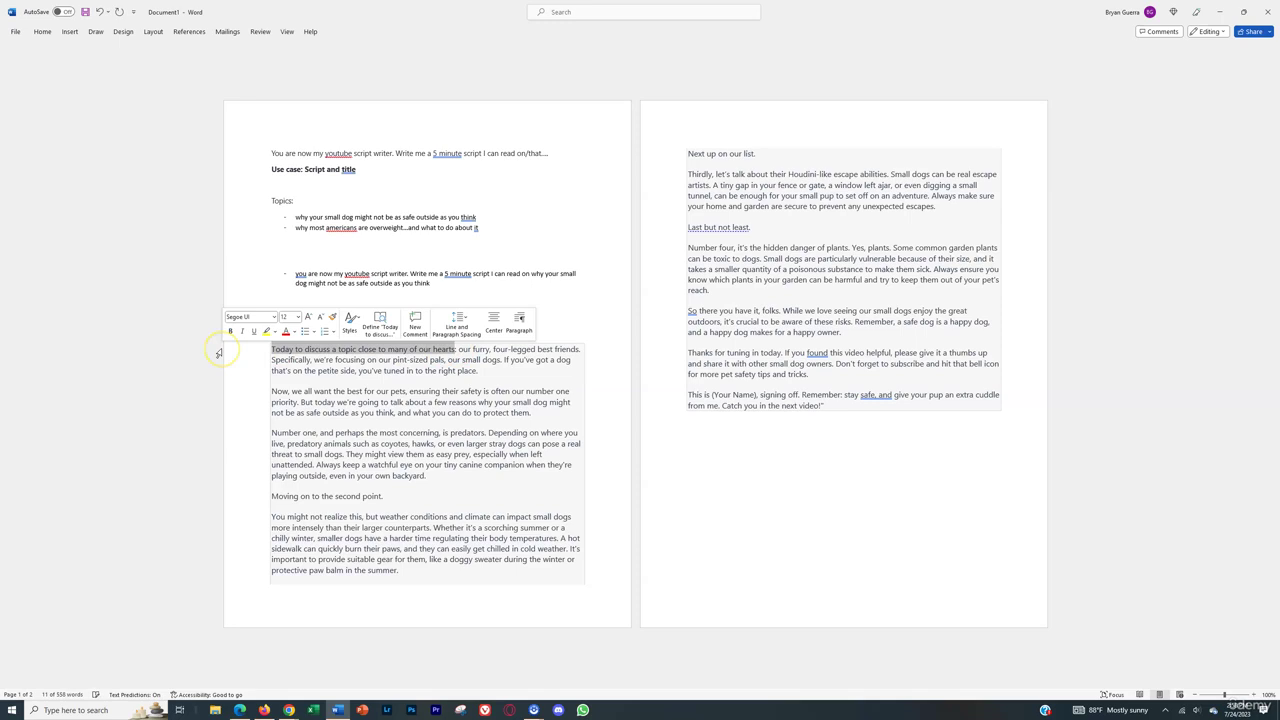
{"action": "key", "text": "Delete"}
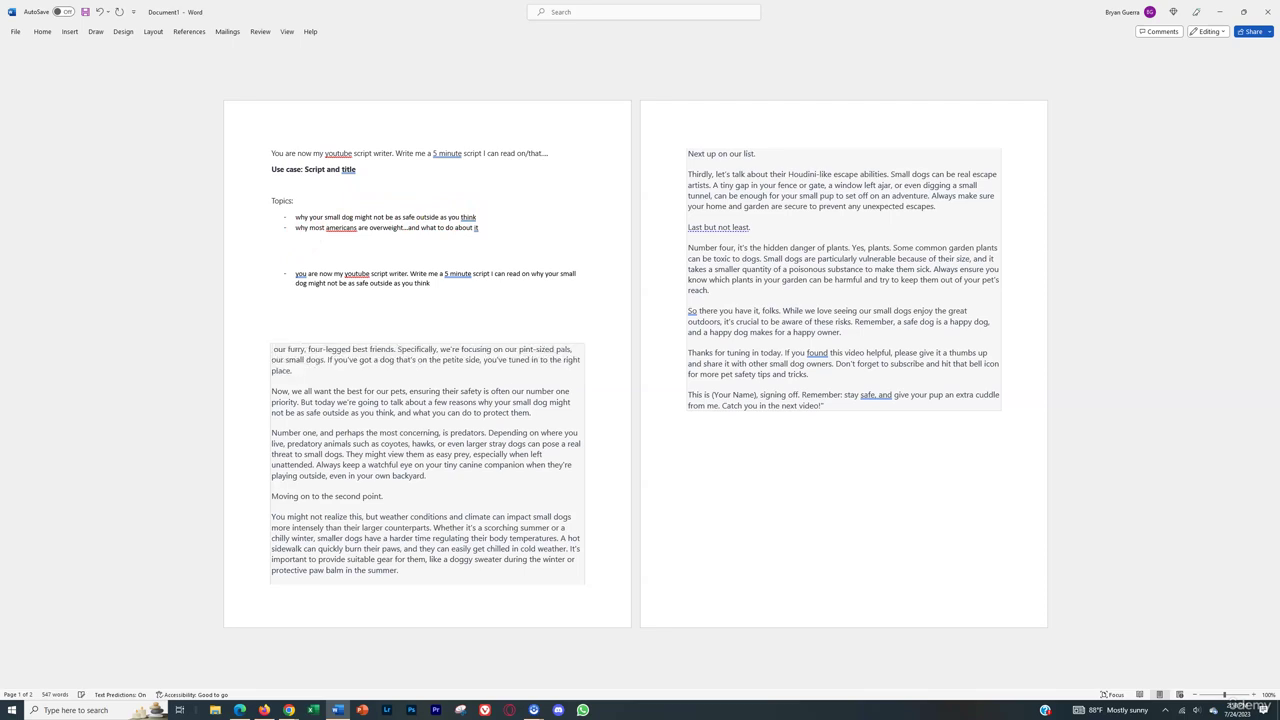
- Start the script with "I'll be you never thought about all the predators that lurk outside when you're dog is your backyard. So"
{"action": "left_click_drag", "start_coordinate": [486, 216], "coordinate": [297, 220]}
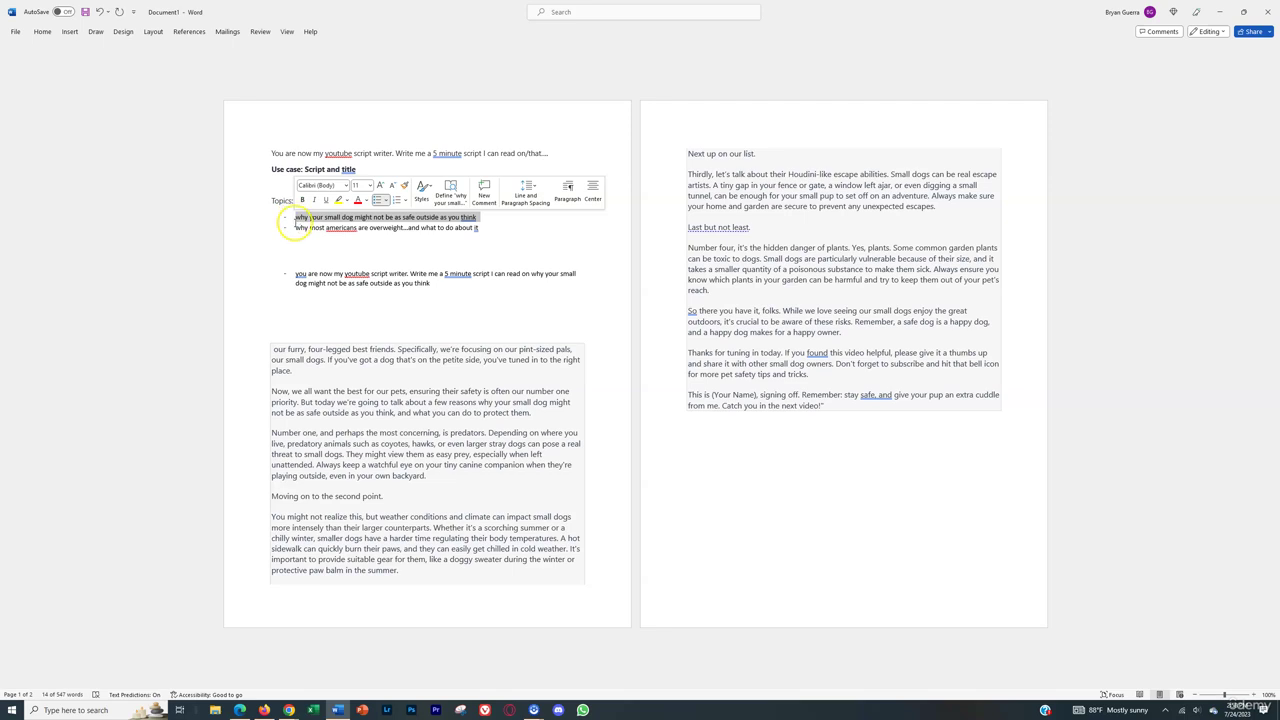
{"action": "left_click", "coordinate": [269, 347]}
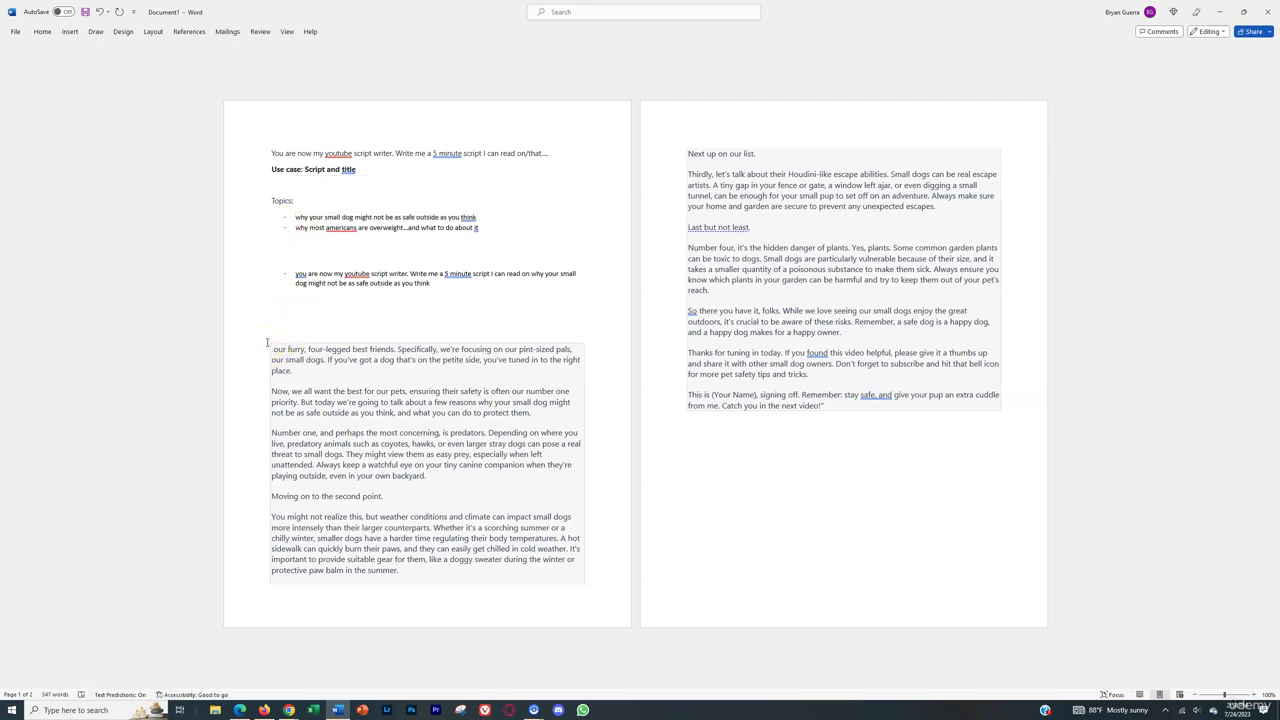
{"action": "type", "text": "I'll be you never thoug "}
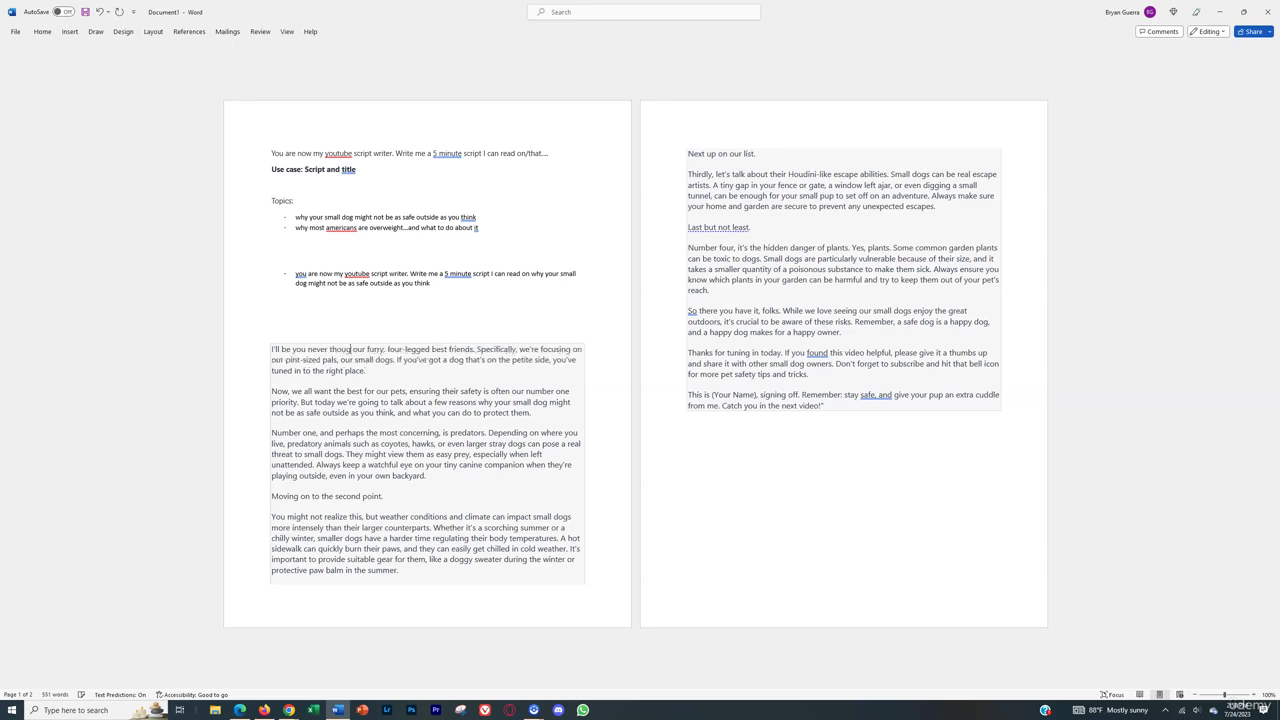
{"action": "type", "text": "ht about all the preda"}
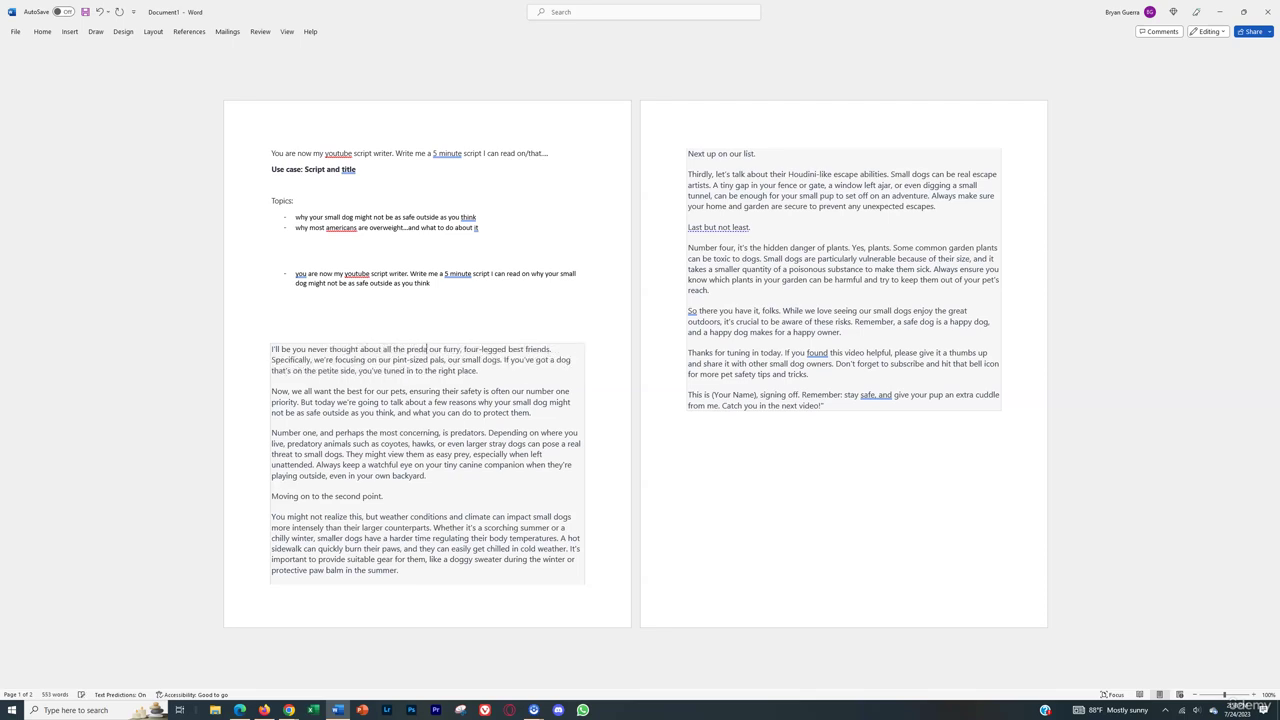
{"action": "type", "text": "tors that lurk outs"}
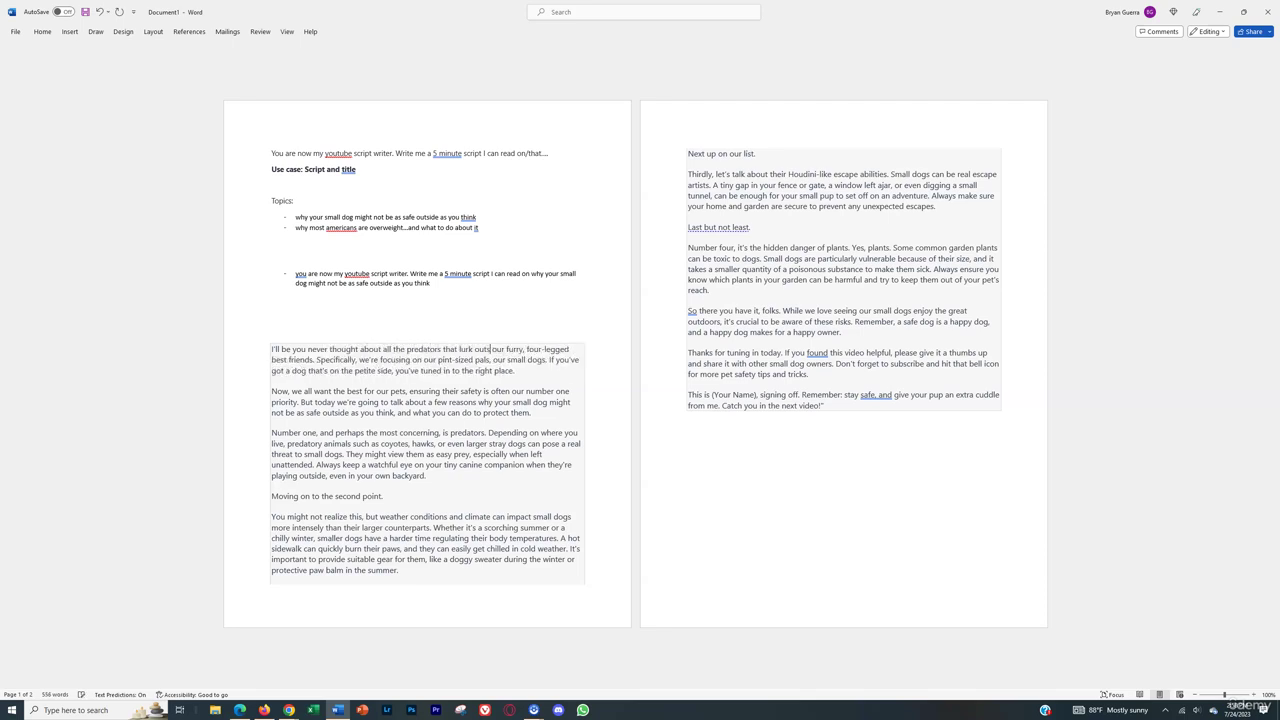
{"action": "type", "text": "ide when you're do"}
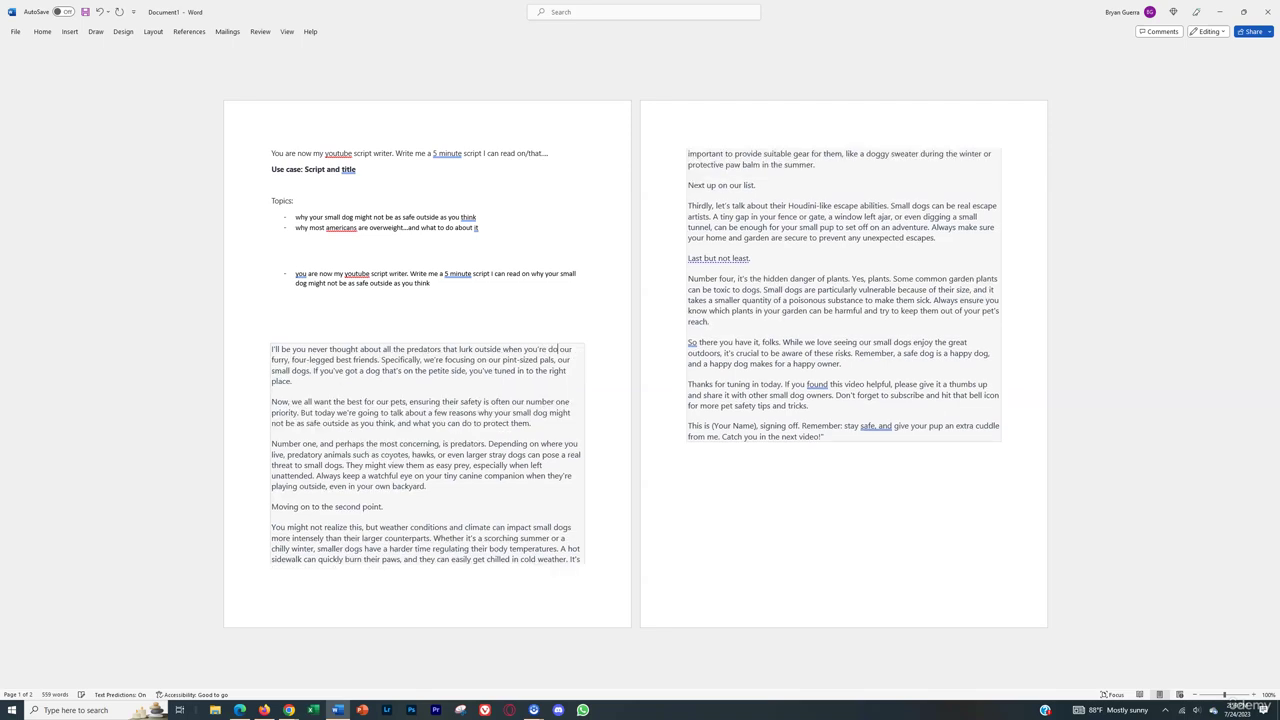
{"action": "type", "text": "g is your backyard. So"}
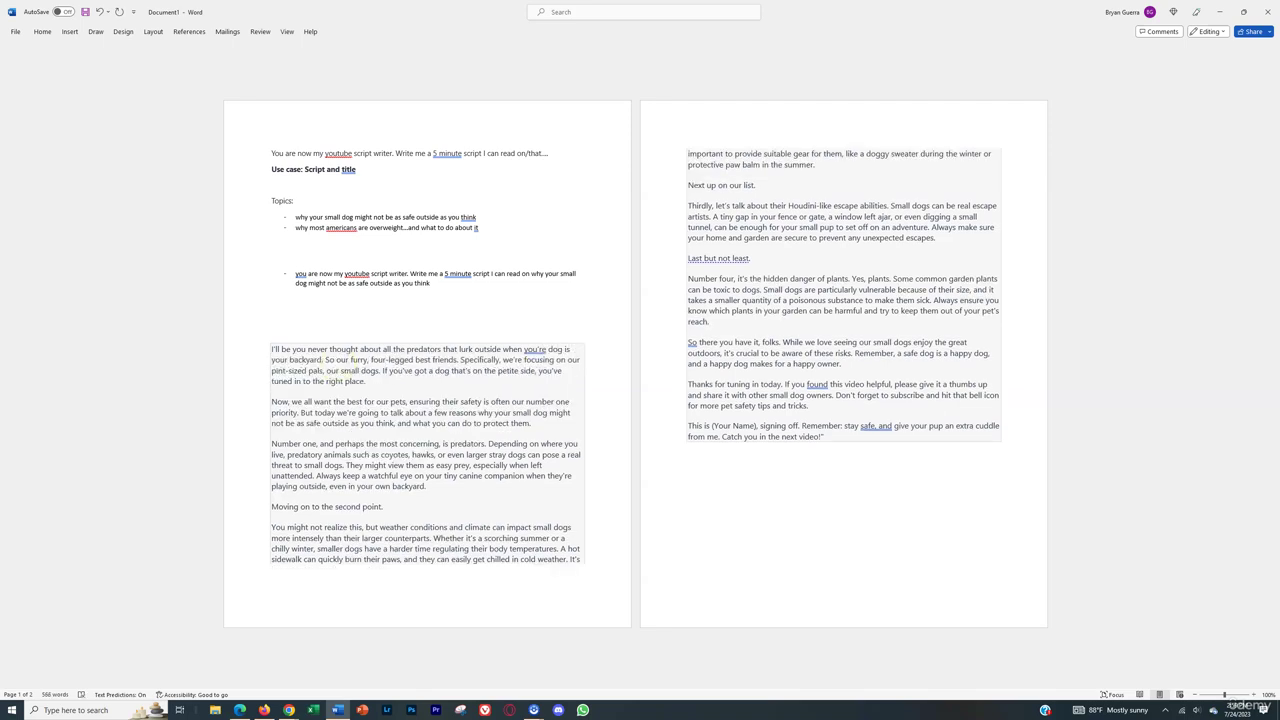
- Replace "So" after the opening hook sentence with "Today we're going to cover"
{"action": "left_click", "coordinate": [304, 349]}
{"action": "key", "text": "BackSpace"}
{"action": "key", "text": "BackSpace"}
{"action": "key", "text": "BackSpace"}
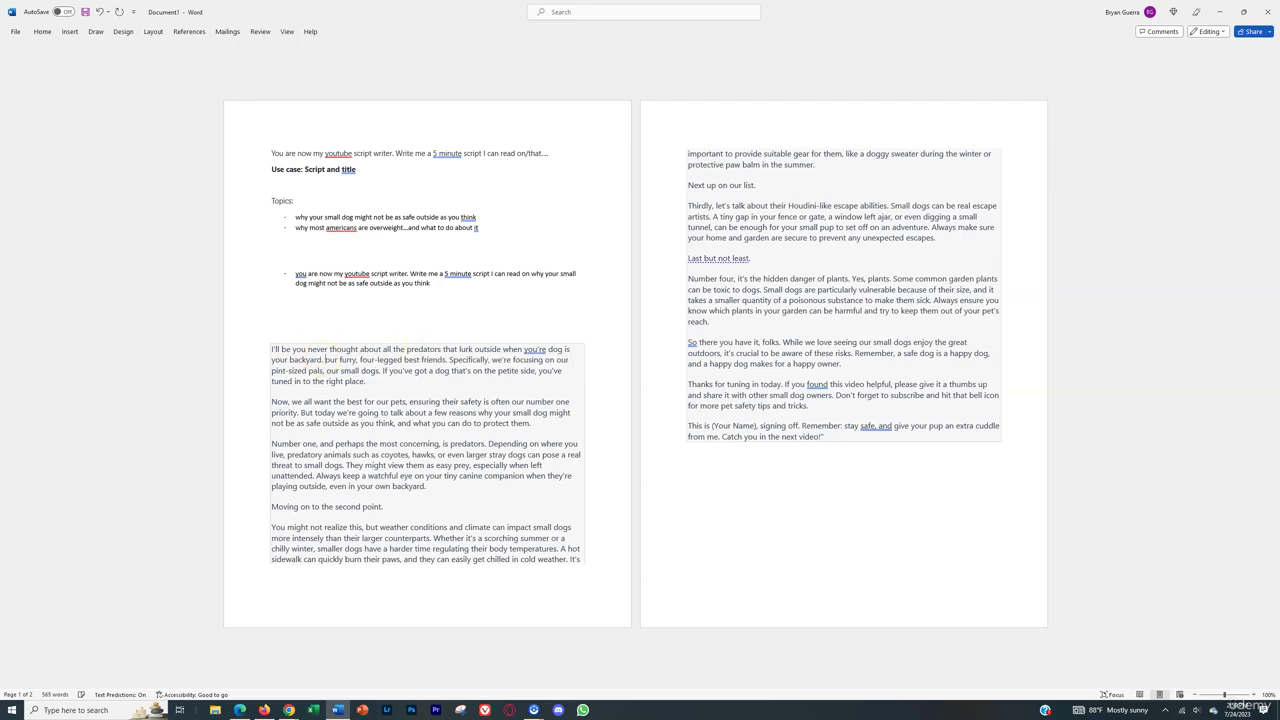
{"action": "type", "text": "Today "}
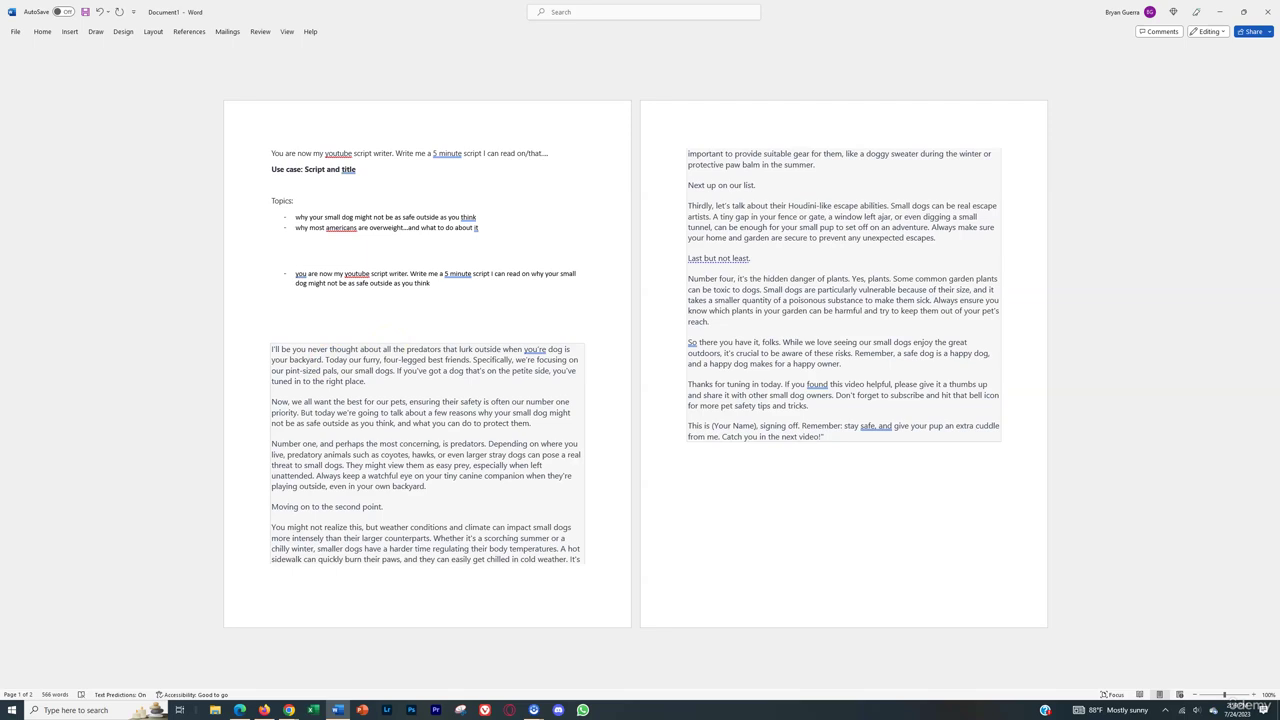
{"action": "type", "text": "we're going to cover"}
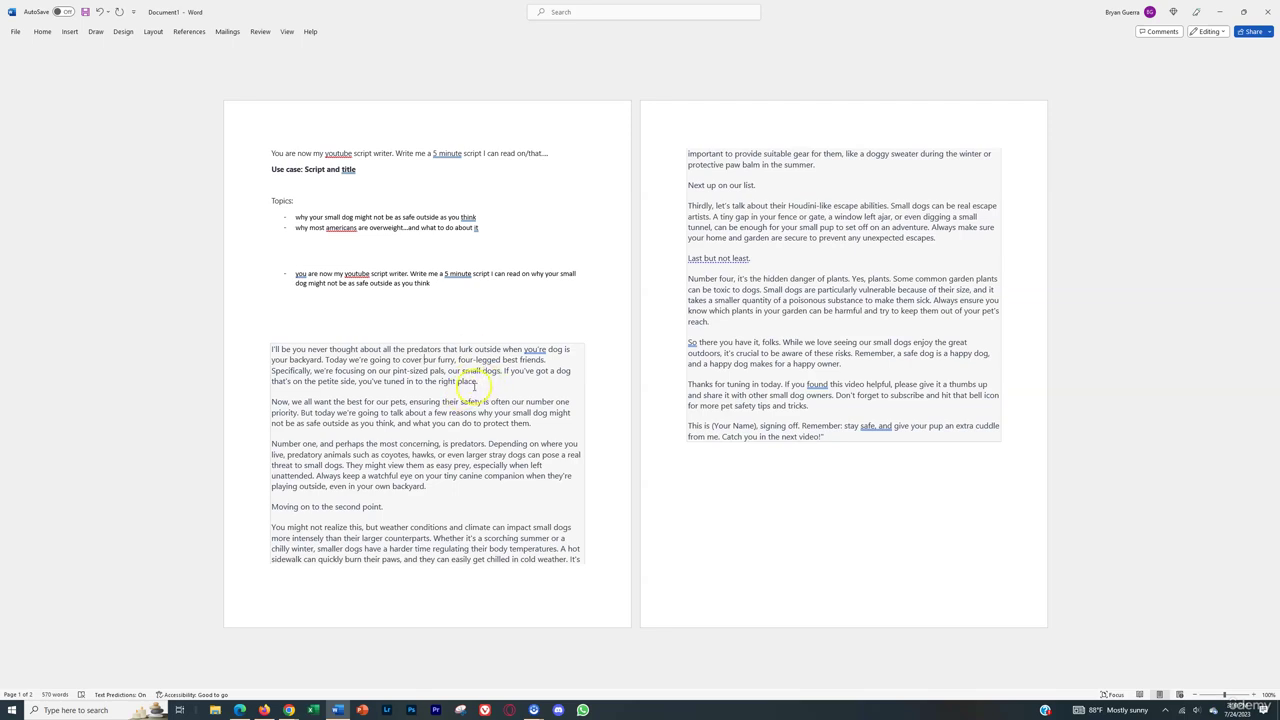
- Delete everything from after the hook sentence through "Now," and join the following paragraph to the hook, starting it with a capitalized "We"
{"action": "left_click_drag", "start_coordinate": [408, 401], "coordinate": [300, 401]}
{"action": "key", "text": "BackSpace"}
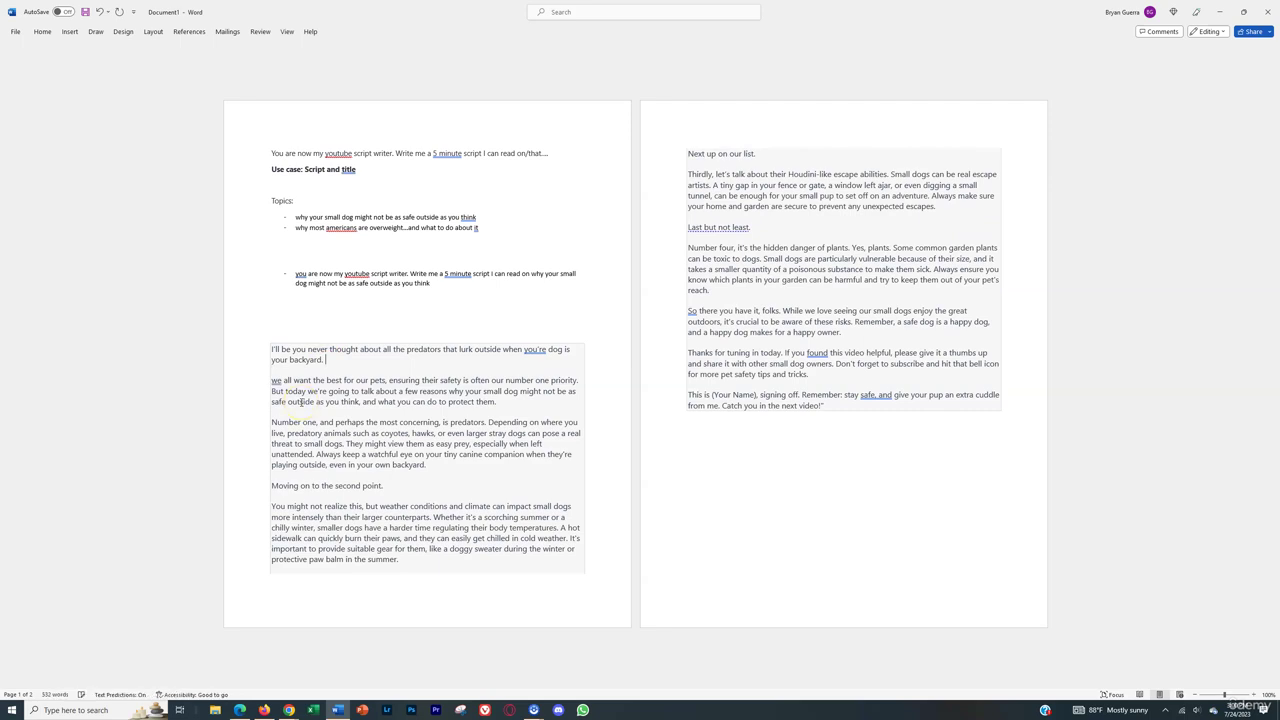
{"action": "key", "text": "Delete"}
{"action": "key", "text": "shift+Right"}
{"action": "type", "text": "W"}
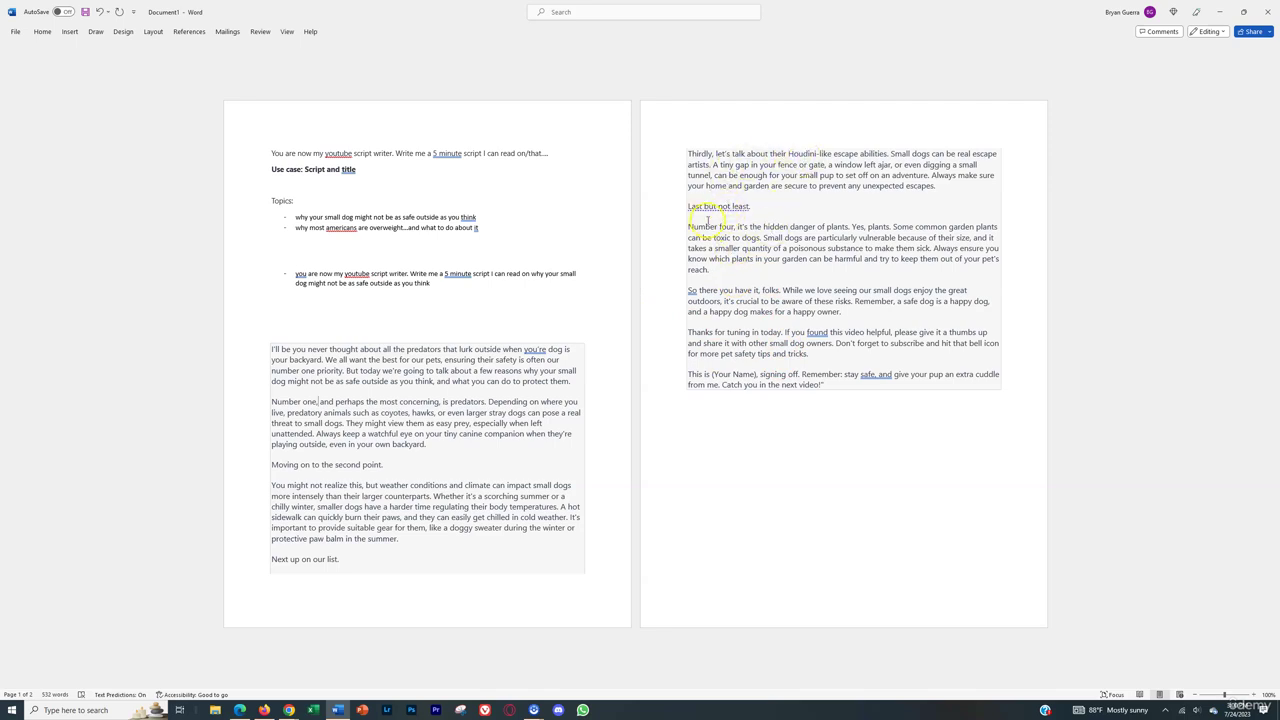
- Review the script's main points, highlighting the hidden danger of plants, the Houdini-like escape abilities and the weather conditions
{"action": "left_click", "coordinate": [742, 238]}
{"action": "left_click_drag", "start_coordinate": [750, 226], "coordinate": [833, 224]}
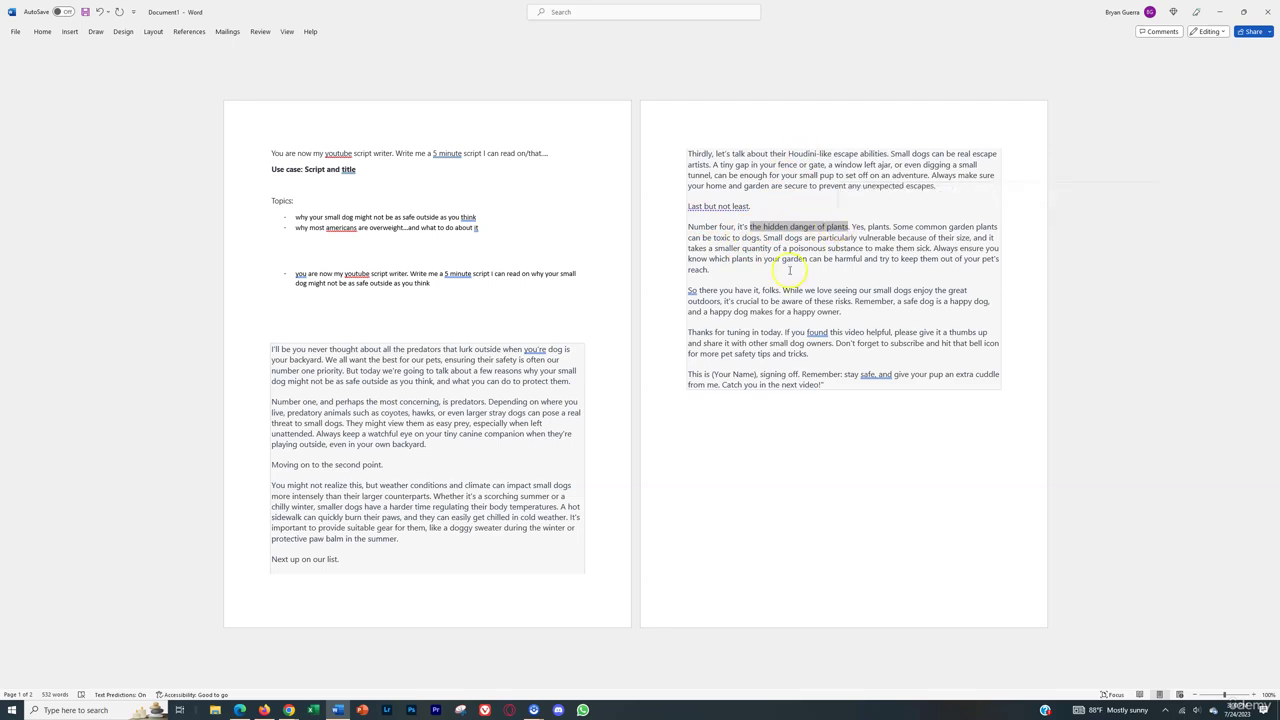
{"action": "left_click", "coordinate": [776, 286]}
{"action": "left_click_drag", "start_coordinate": [788, 153], "coordinate": [872, 153]}
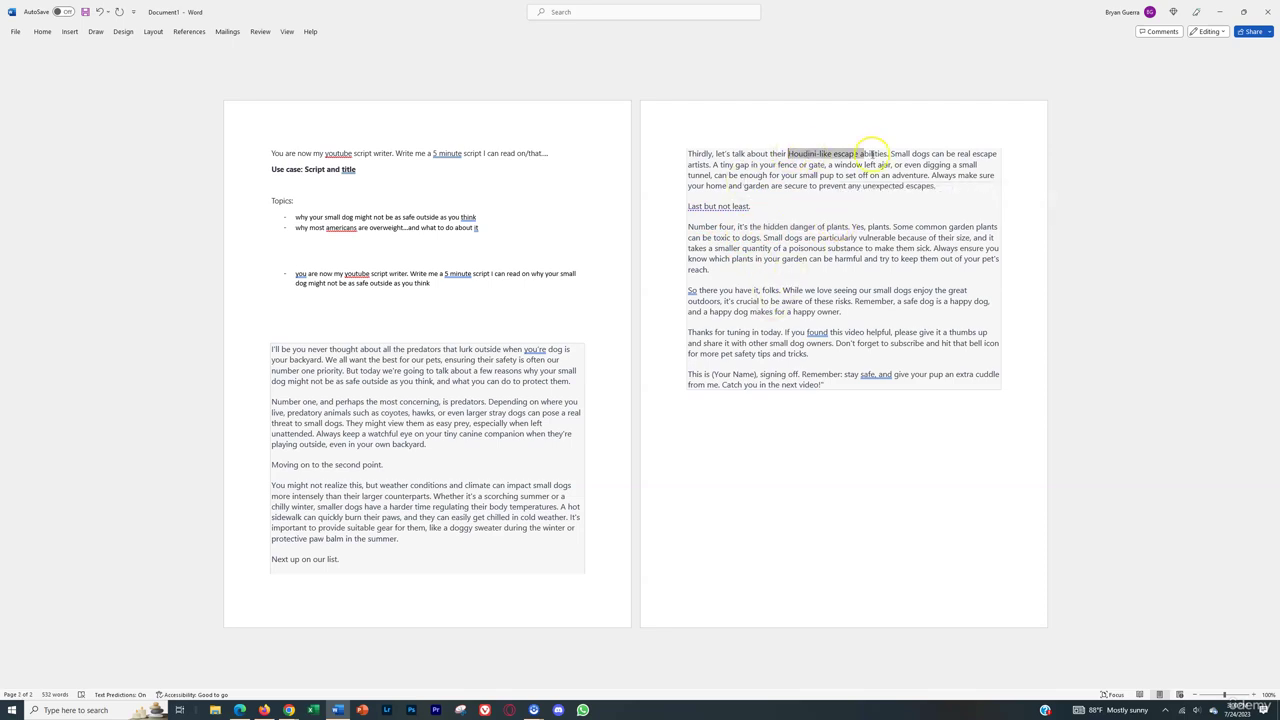
{"action": "left_click", "coordinate": [434, 466]}
{"action": "left_click_drag", "start_coordinate": [380, 485], "coordinate": [463, 487]}
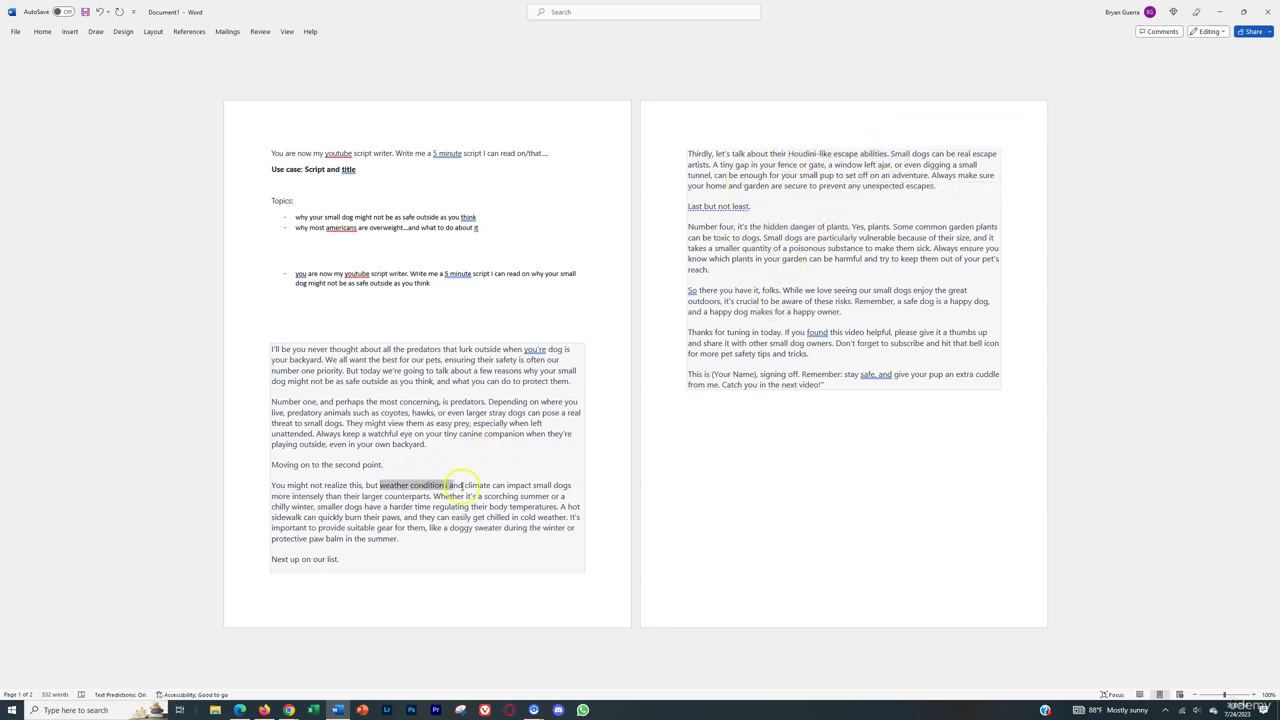
{"action": "left_click", "coordinate": [474, 496]}
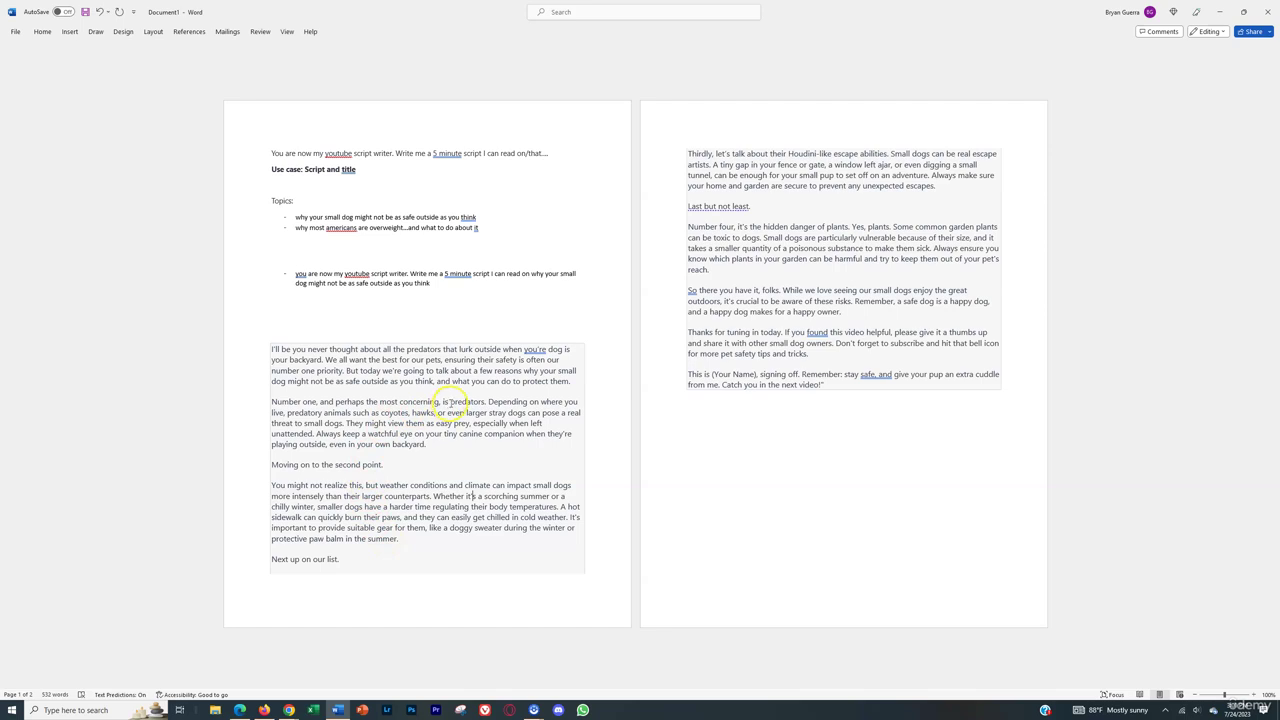
{"action": "left_click", "coordinate": [481, 412]}
- Review the overweight Americans topic, the small dog script request and the general script-writer prompt at the start of the document
{"action": "left_click_drag", "start_coordinate": [480, 228], "coordinate": [296, 232]}
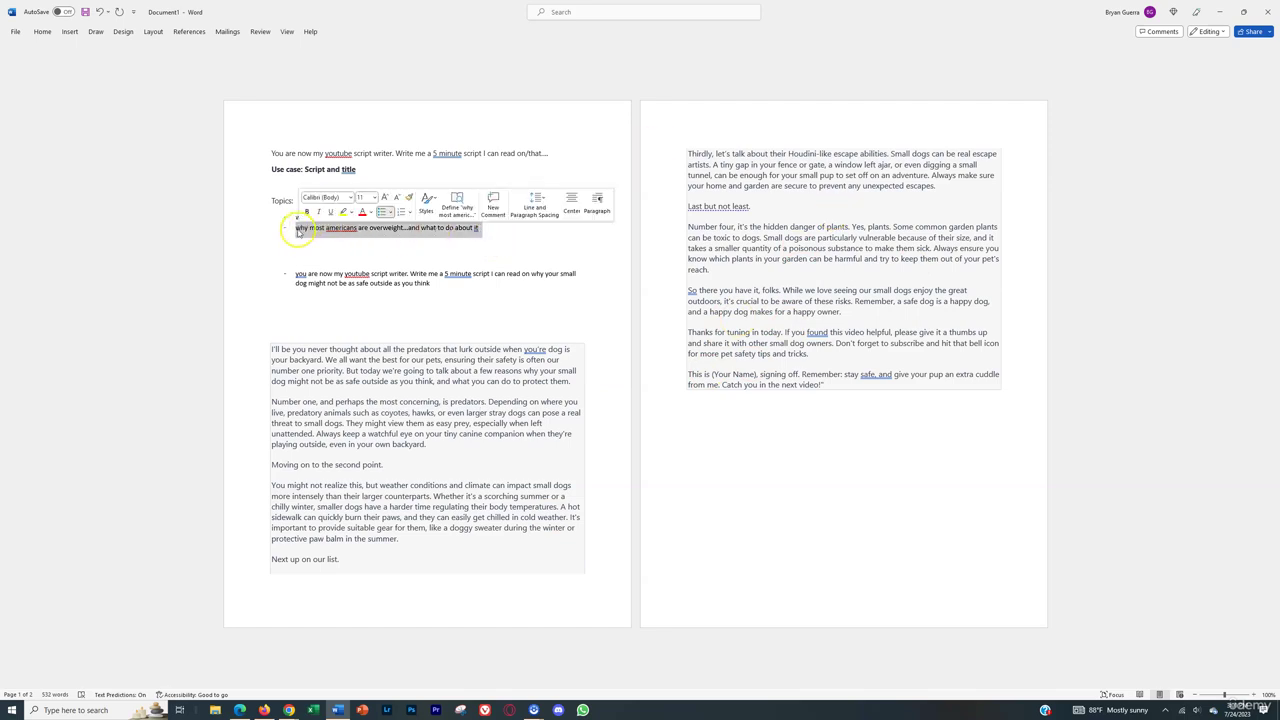
{"action": "left_click", "coordinate": [337, 279]}
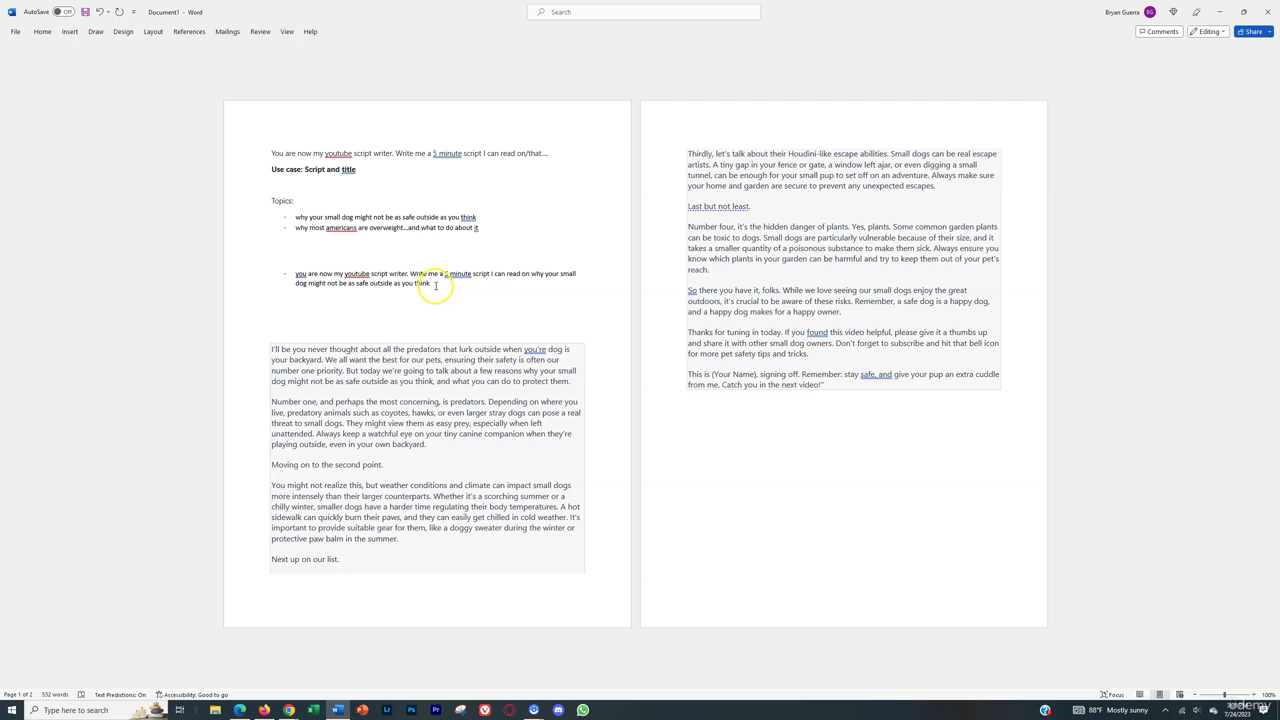
{"action": "left_click_drag", "start_coordinate": [440, 287], "coordinate": [298, 277]}
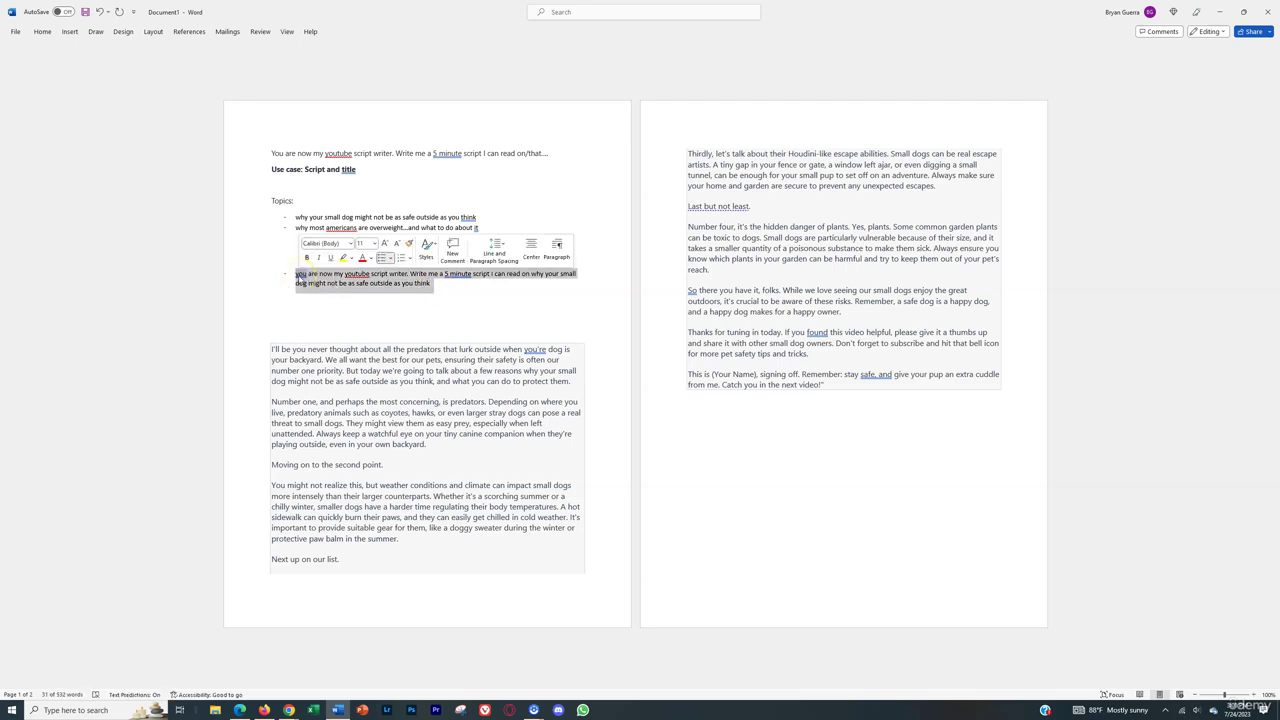
{"action": "left_click", "coordinate": [304, 275]}
{"action": "left_click_drag", "start_coordinate": [271, 153], "coordinate": [550, 157]}
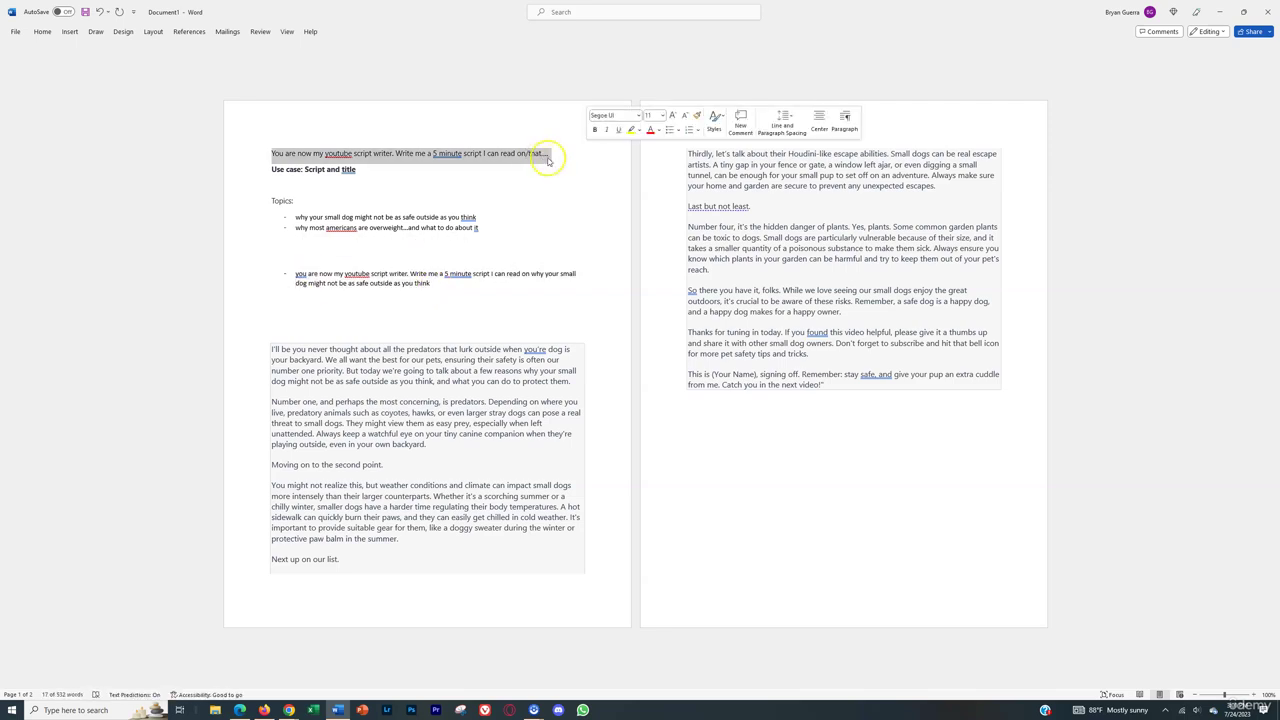